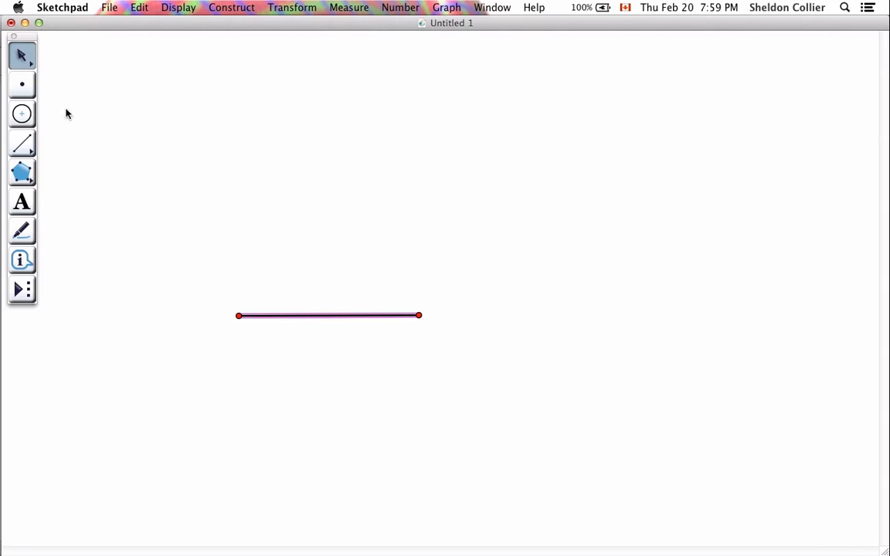
Rotate the horizontal segment and its right endpoint by a fixed 60° about its left endpoint
left_click_drag(167, 258, 554, 425)
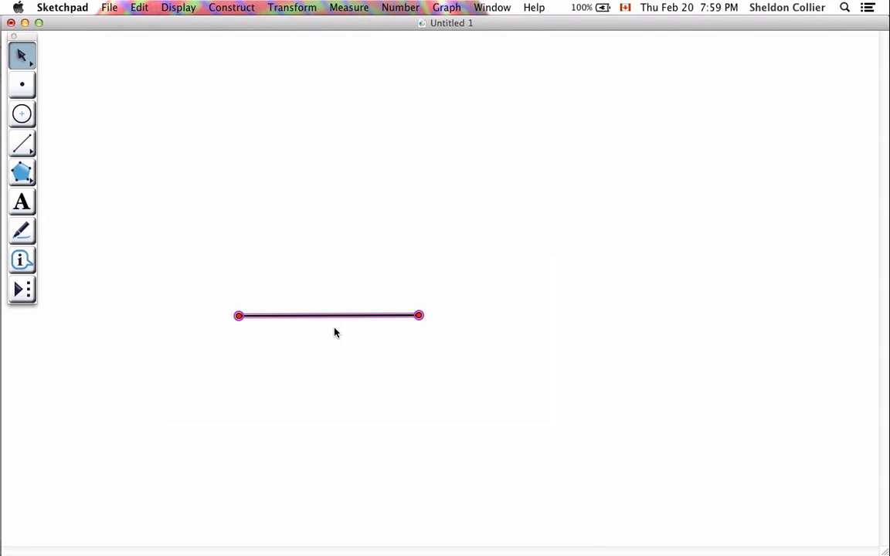
left_click(239, 316)
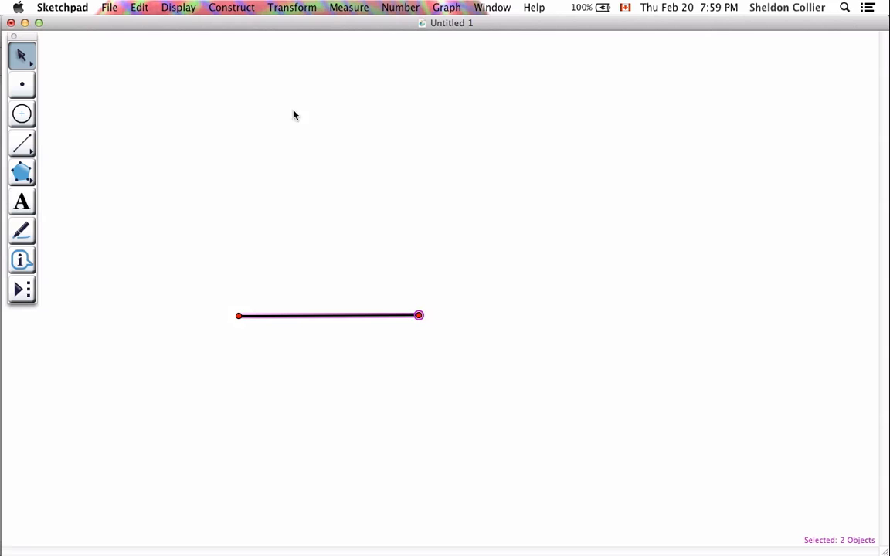
left_click(350, 9)
mouse_move(292, 9)
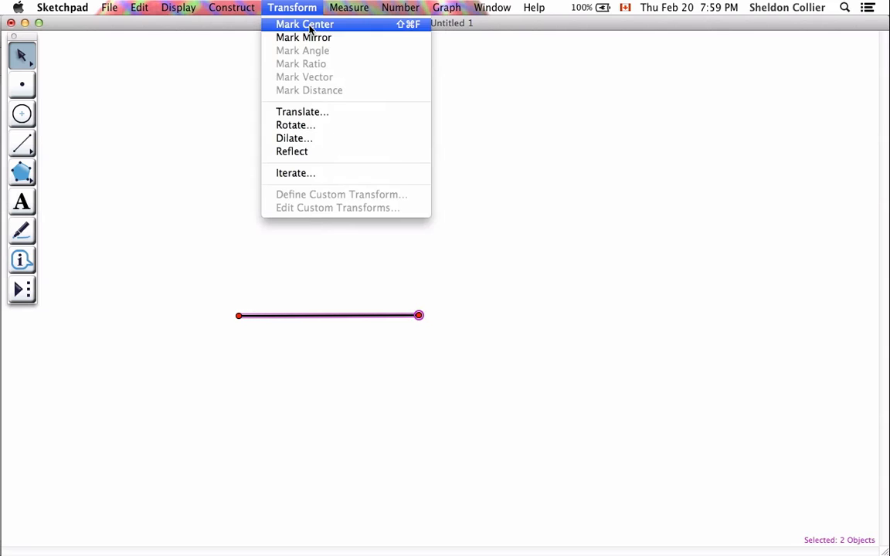
left_click(301, 125)
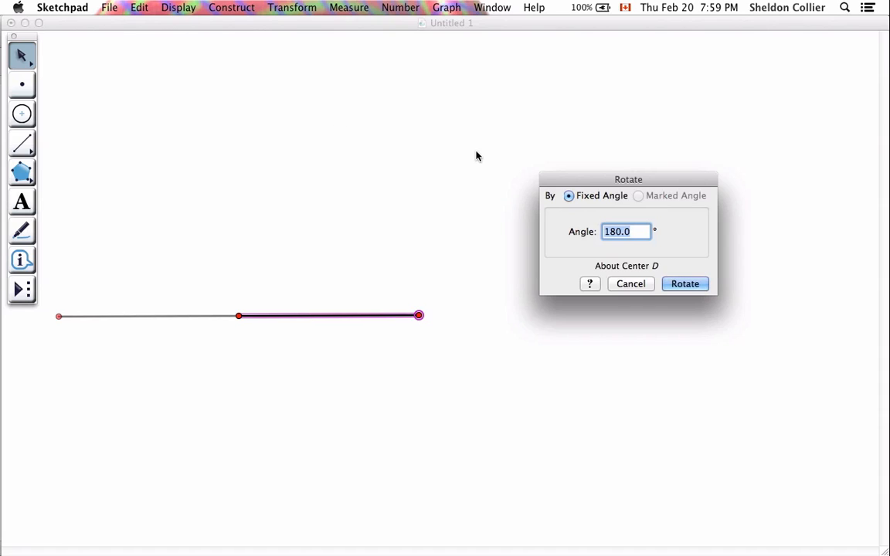
type("60")
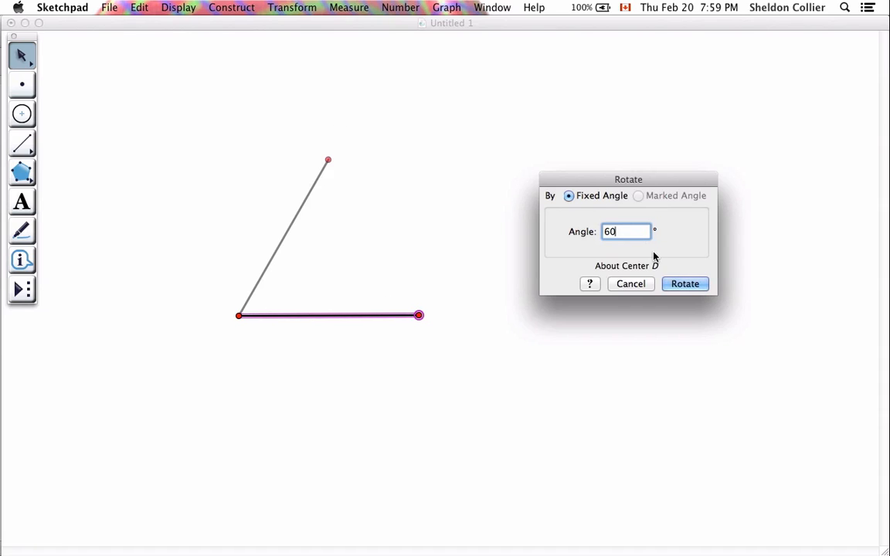
left_click(674, 284)
left_click(416, 146)
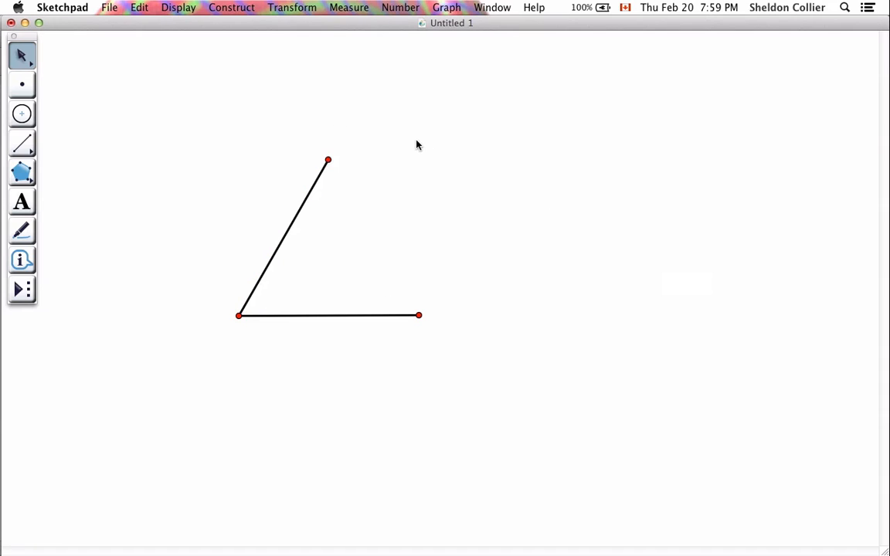
Construct a segment between the rotated endpoint and the base's right endpoint to close the equilateral triangle
left_click(328, 160)
left_click(417, 315)
key("super+l")
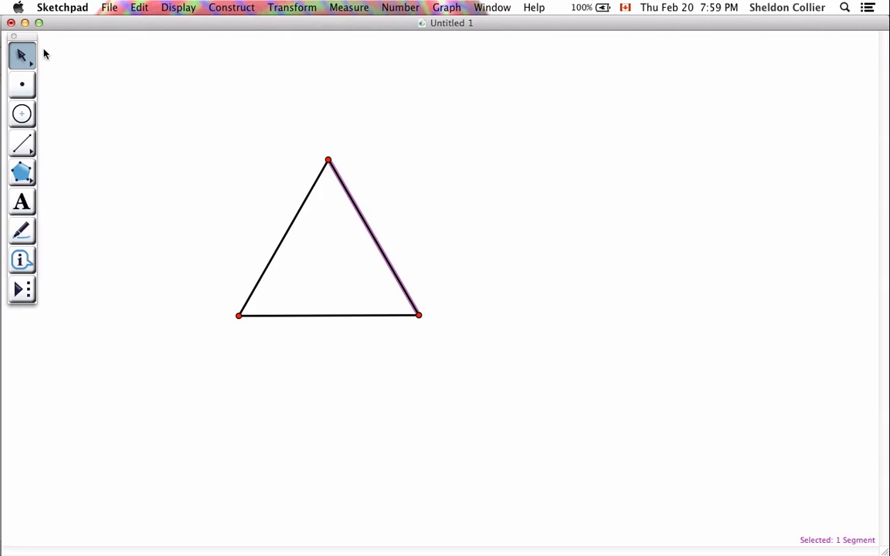
left_click(163, 101)
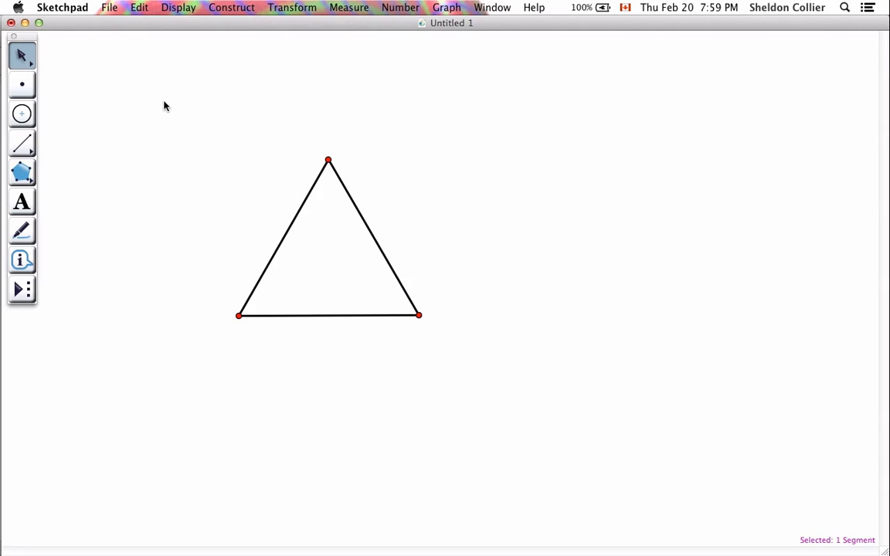
scroll(227, 174, "up", 1)
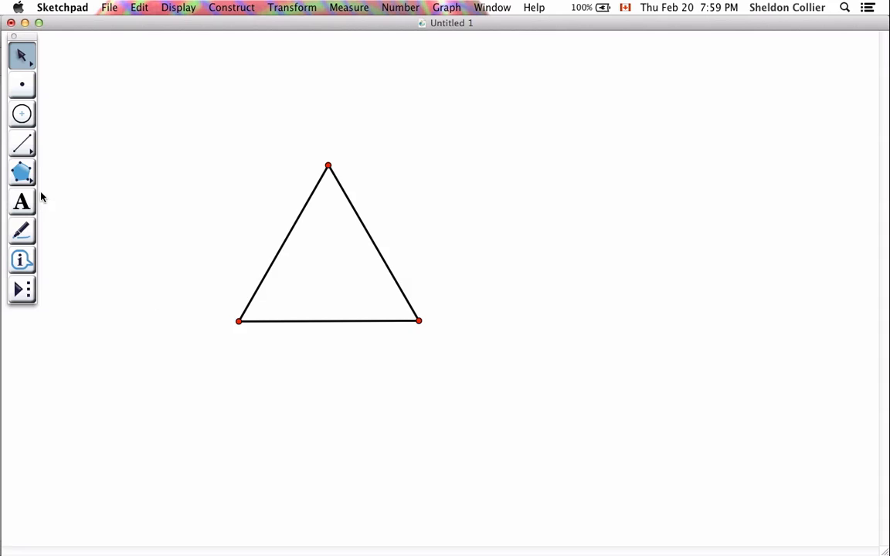
Draw a curved chain of short connected segments from the triangle's lower-left vertex, through its interior, up to the top vertex
left_click(21, 143)
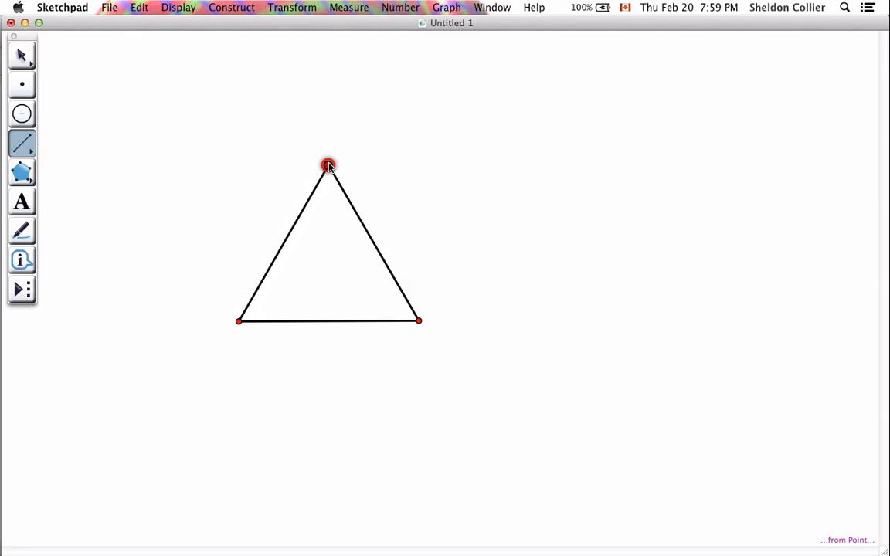
left_click_drag(239, 321, 247, 278)
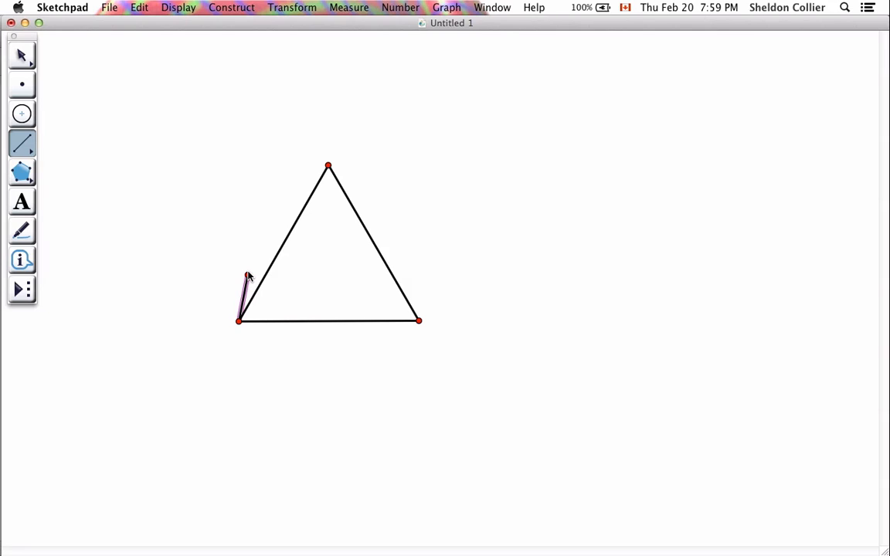
left_click(248, 276)
left_click(247, 277)
left_click_drag(248, 276, 264, 299)
key("super+z")
left_click(253, 280)
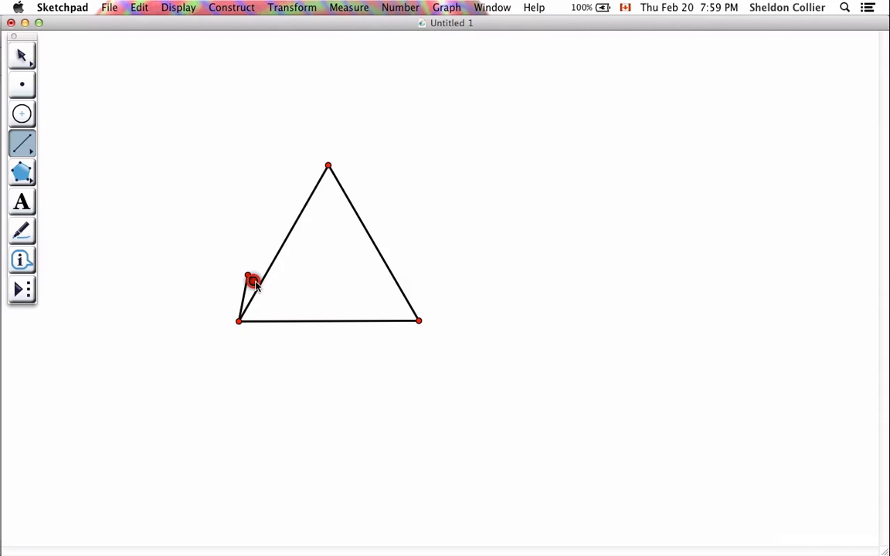
left_click(260, 283)
left_click(259, 283)
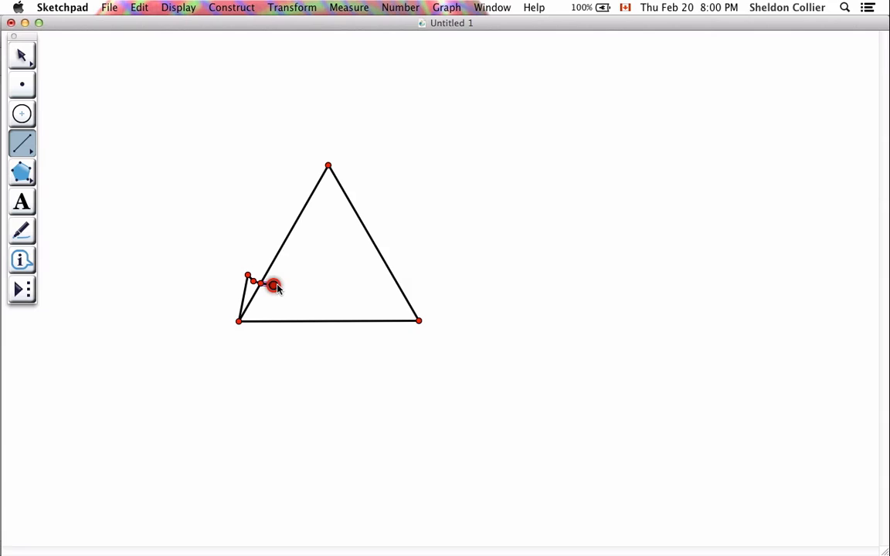
left_click(274, 285)
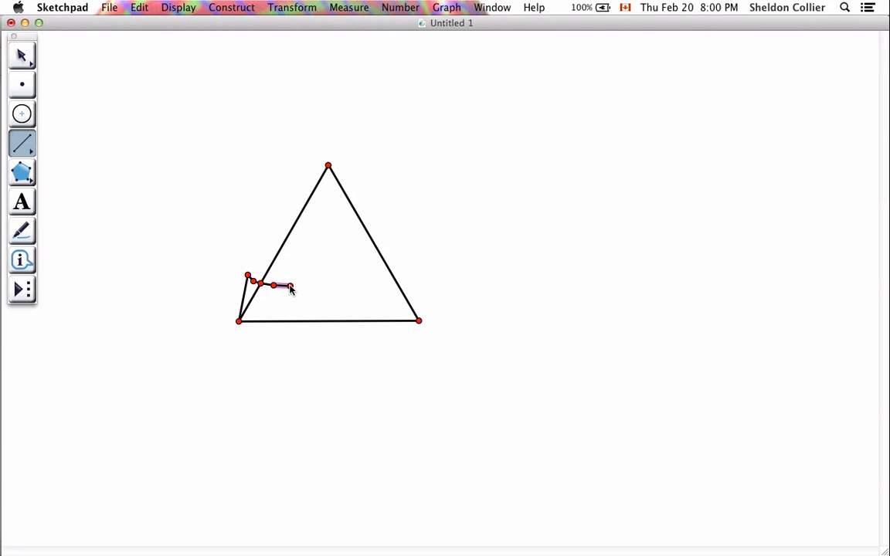
left_click(292, 286)
left_click(309, 285)
left_click(323, 276)
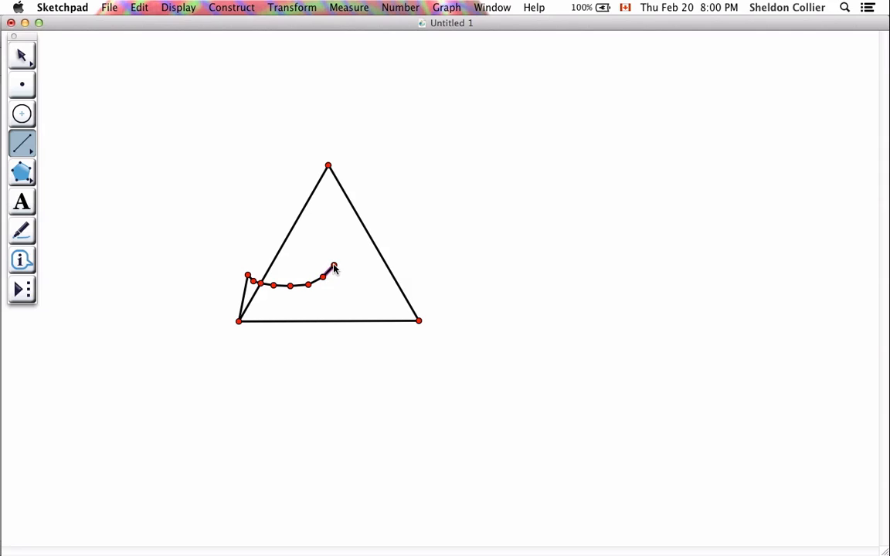
left_click(333, 266)
left_click(339, 248)
left_click(337, 232)
left_click(336, 213)
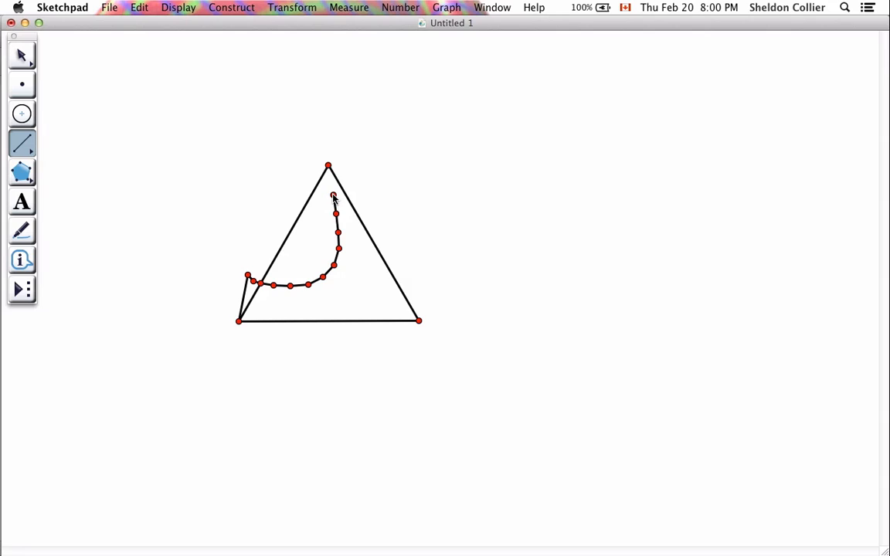
left_click(333, 195)
left_click(328, 166)
Color the triangle's three vertices bright green
left_click(22, 56)
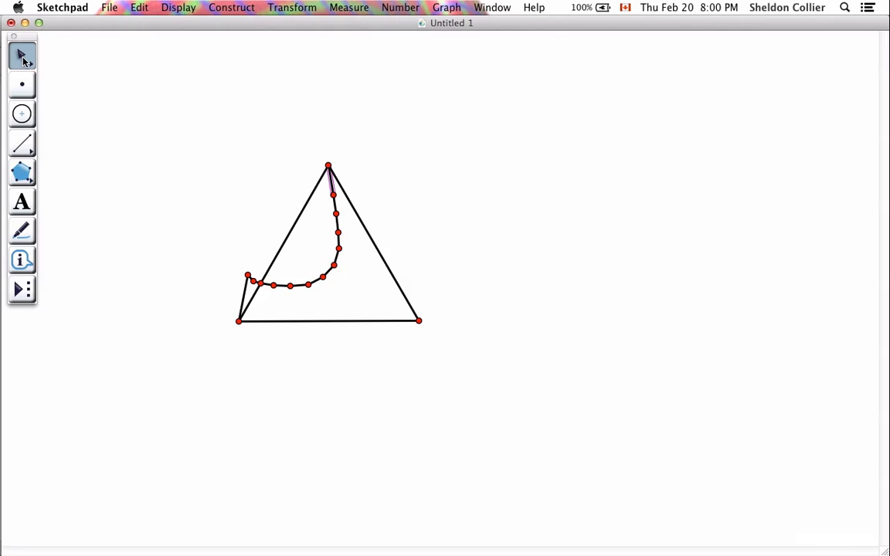
left_click(210, 92)
left_click(328, 165)
left_click(418, 320)
left_click(179, 7)
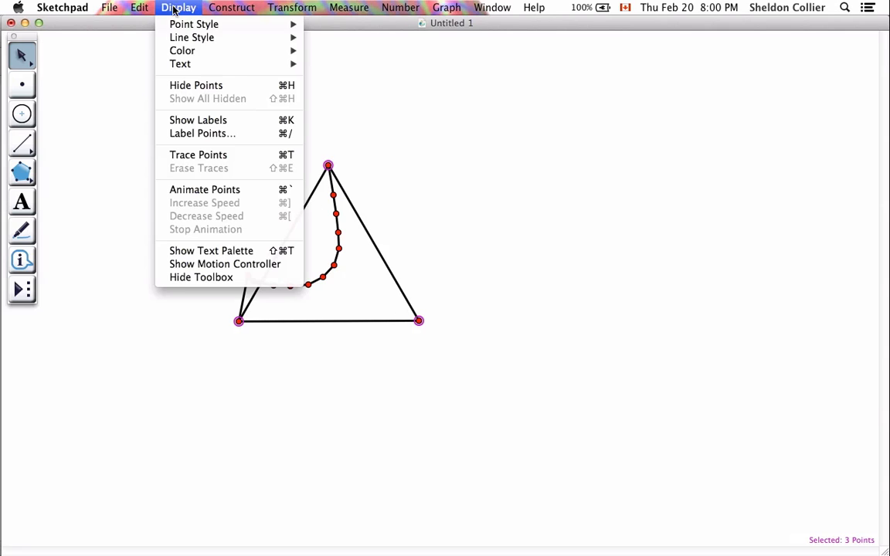
mouse_move(188, 46)
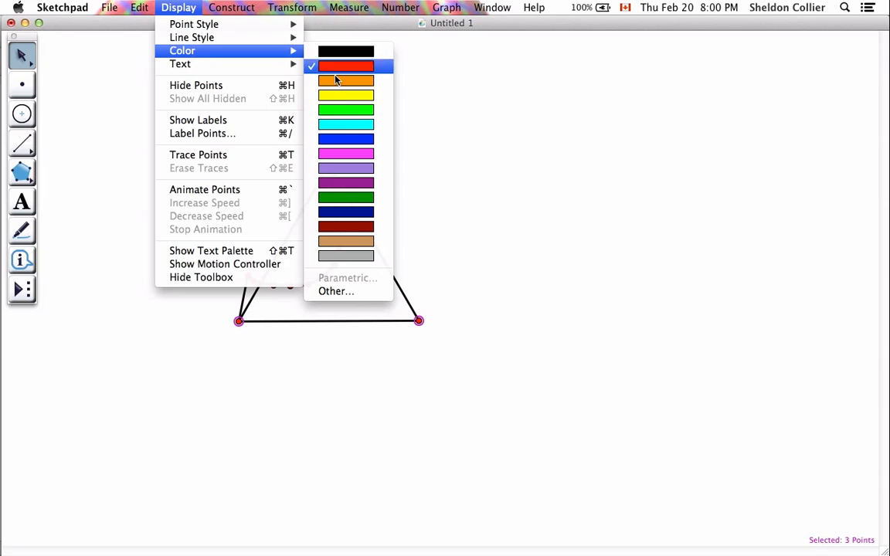
left_click(334, 109)
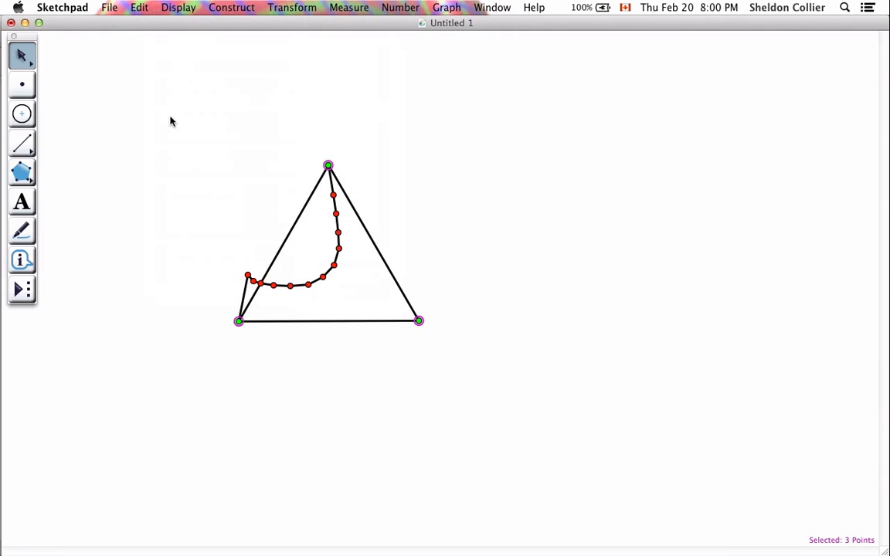
Hide the triangle's straight left side, keeping the curved chain and the vertices
left_click(199, 162)
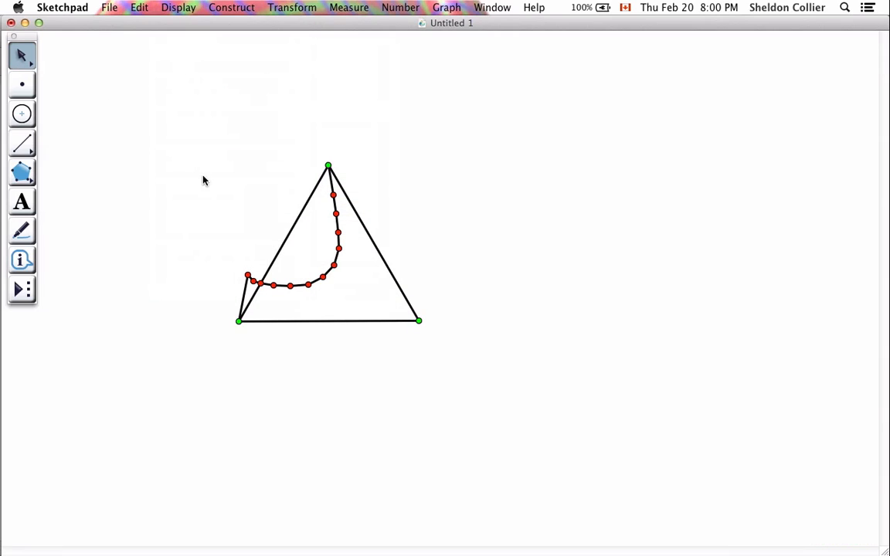
left_click(291, 233)
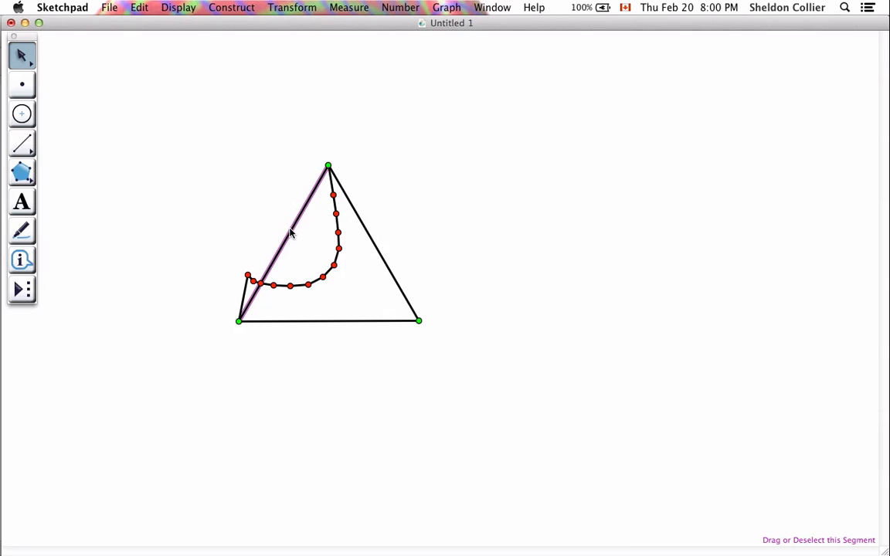
key("BackSpace")
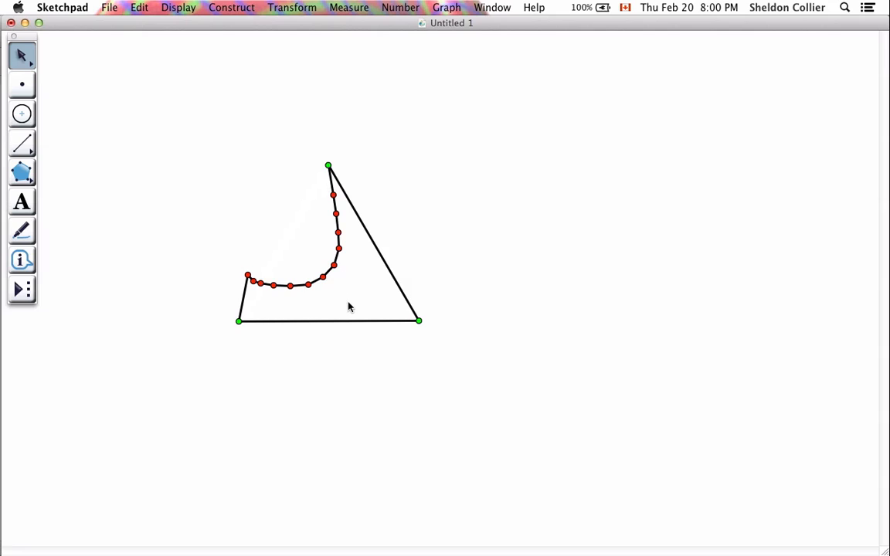
Rotate the whole curved chain with its points by a fixed 60° about the top vertex
left_click_drag(338, 307, 204, 192)
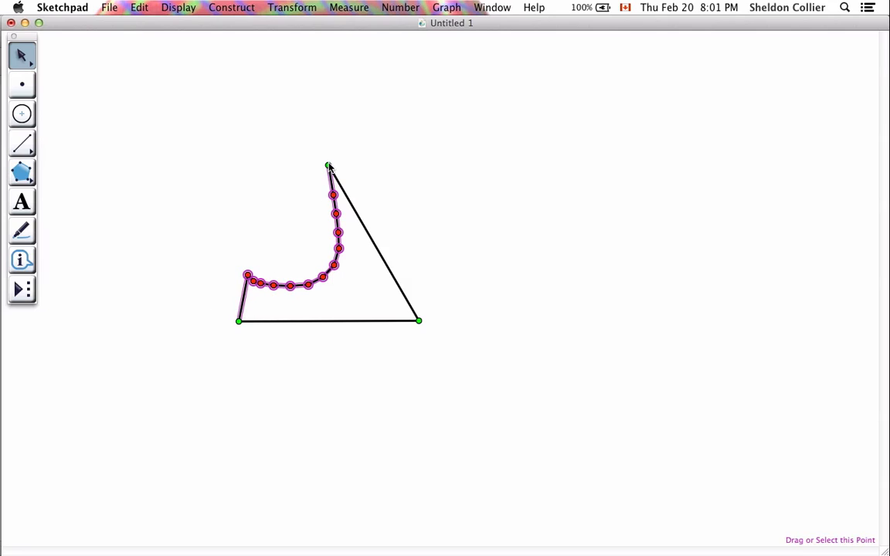
left_click(293, 10)
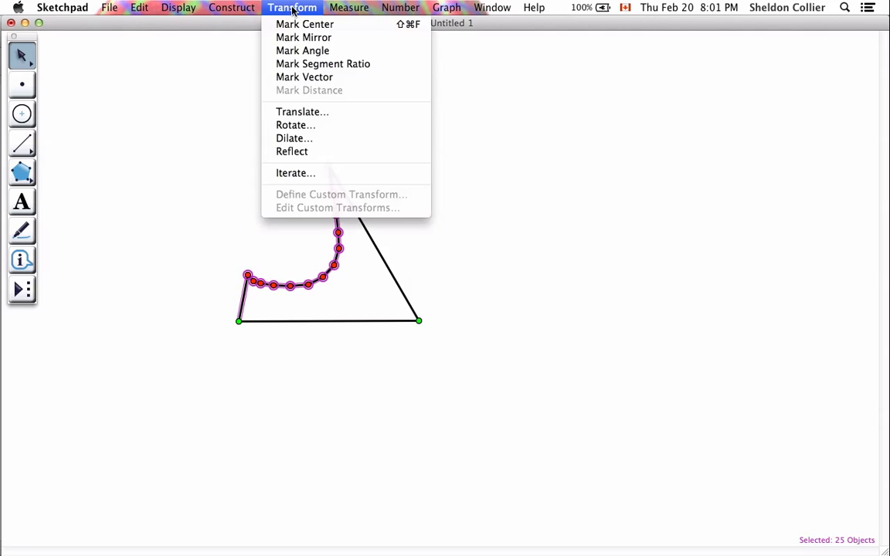
left_click(279, 124)
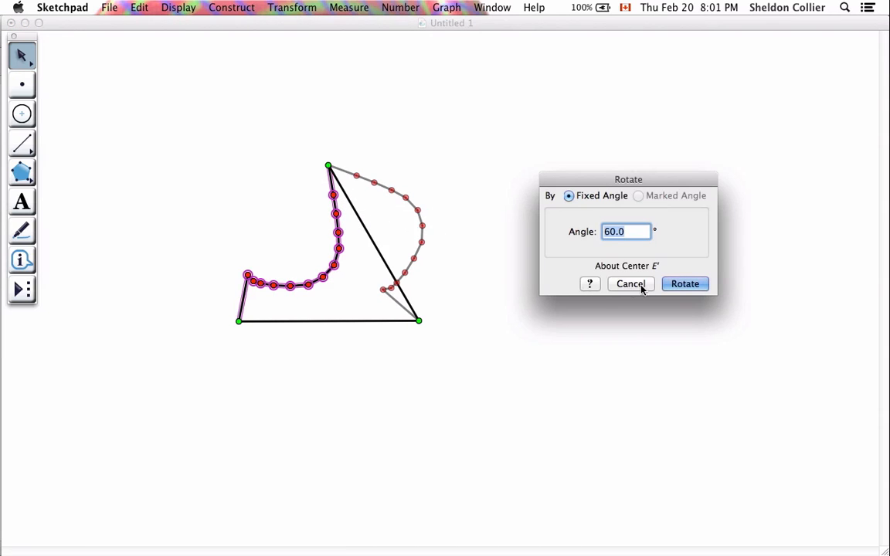
key("Return")
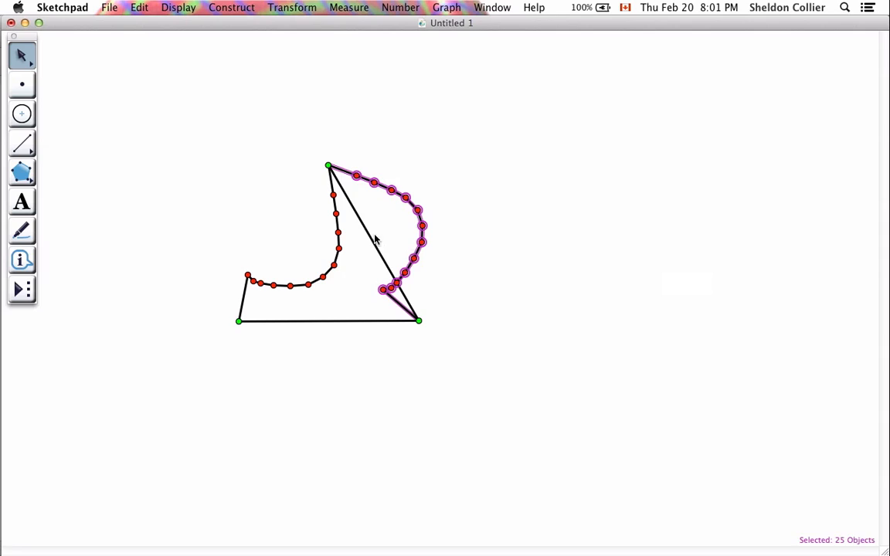
Hide the triangle's straight right side between the top and lower-right vertices
left_click(368, 234)
left_click(368, 240)
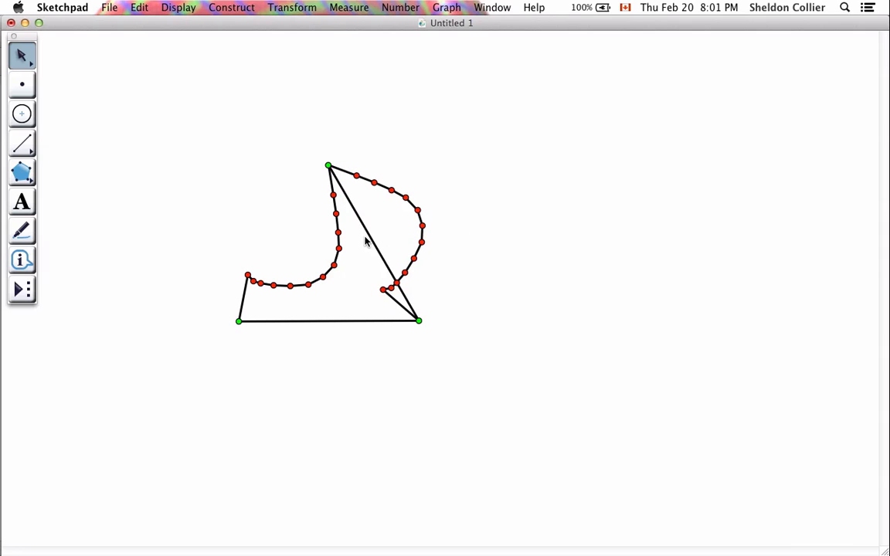
left_click(367, 233)
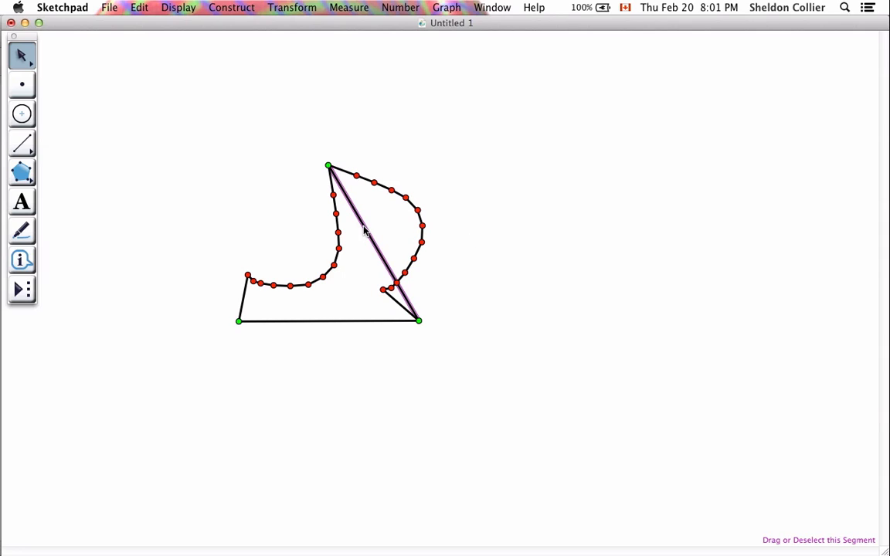
key("BackSpace")
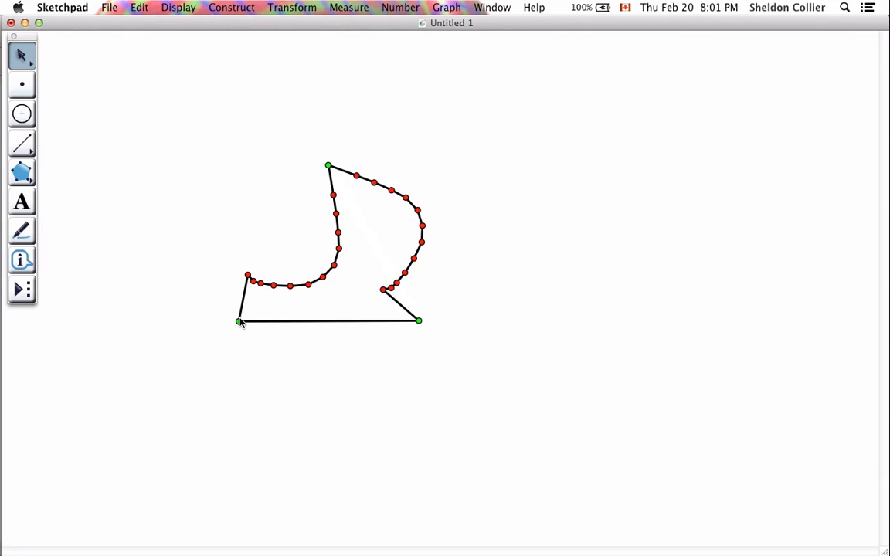
Construct the midpoint of the bottom segment
left_click(320, 322)
left_click(232, 7)
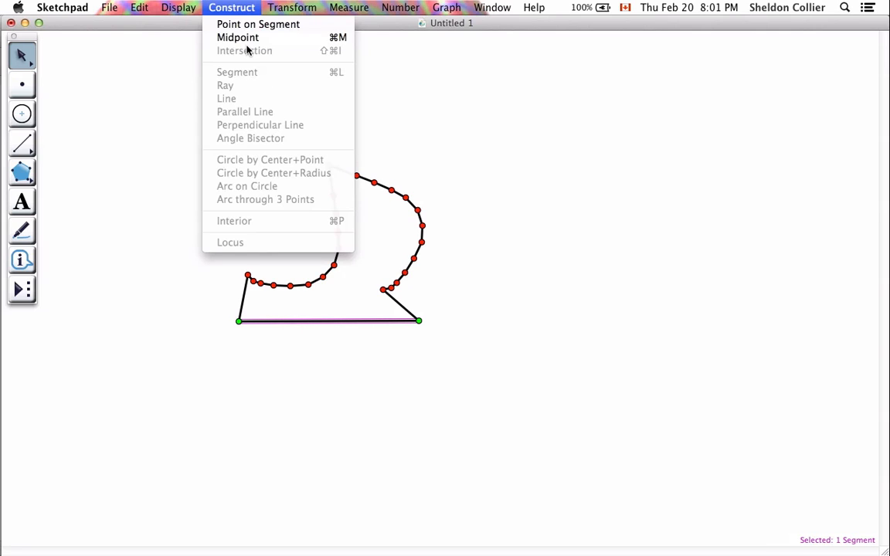
left_click(247, 36)
left_click(468, 151)
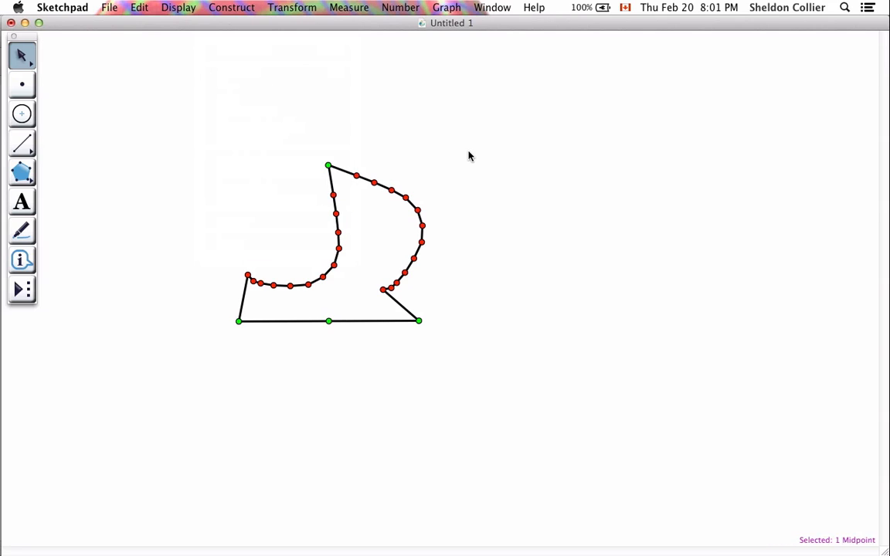
Color the bottom segment's midpoint red
left_click(329, 320)
left_click(175, 9)
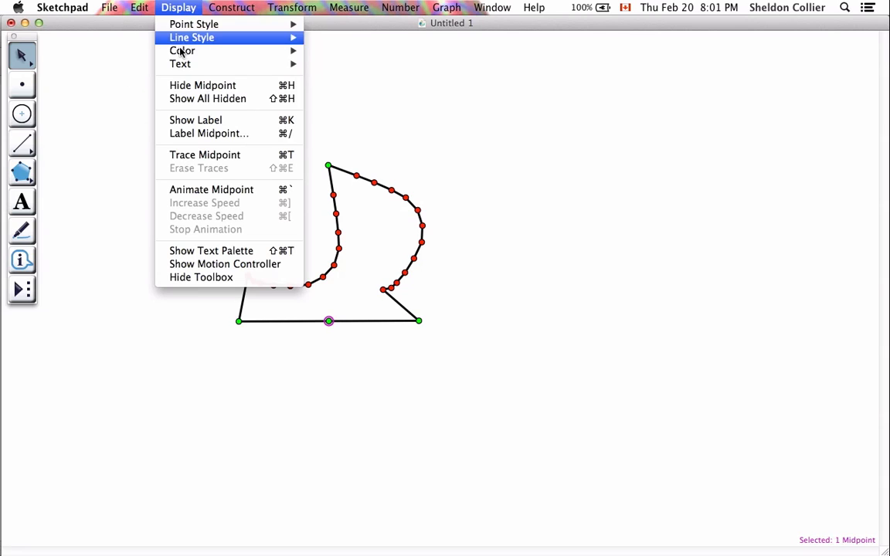
mouse_move(191, 52)
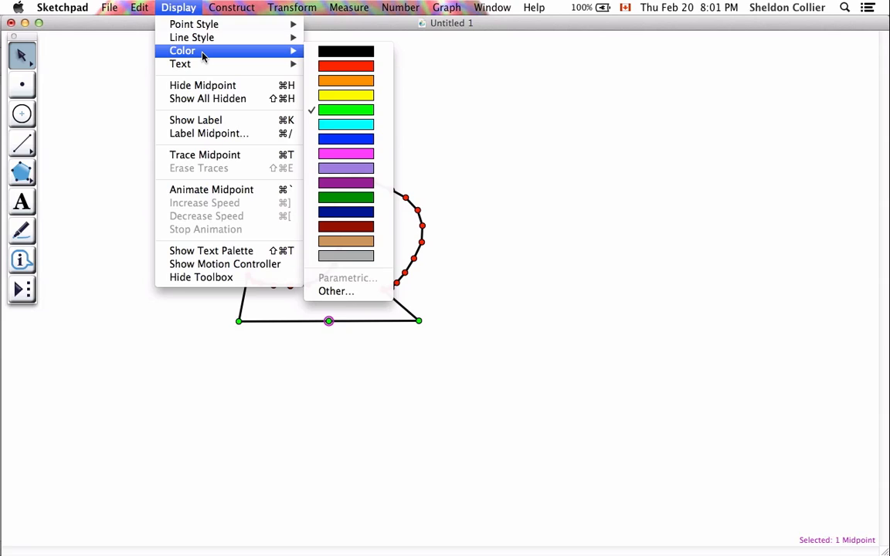
left_click(352, 66)
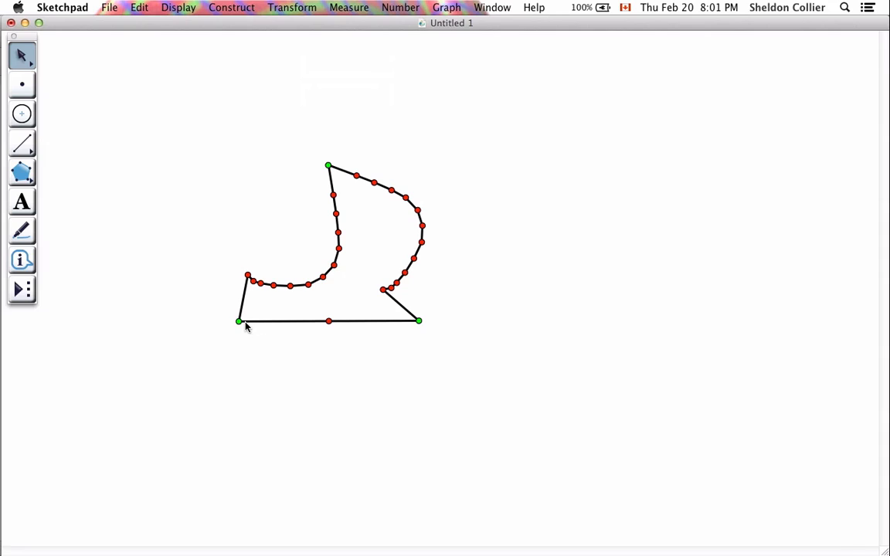
Draw a zigzag chain of segments with joining points from the lower-left vertex, crossing the base, to the base's midpoint
left_click(23, 142)
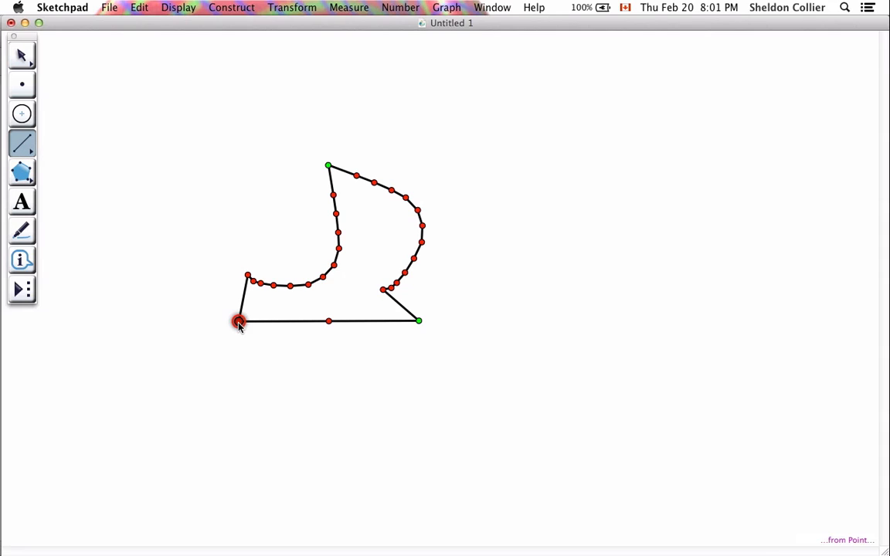
mouse_move(239, 321)
left_mouse_down()
mouse_move(276, 314)
mouse_move(298, 340)
left_mouse_up()
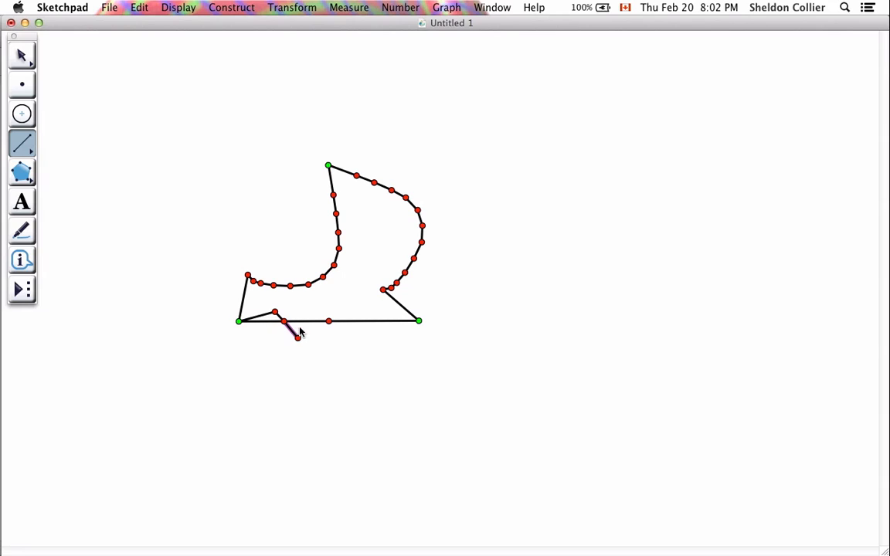
mouse_move(298, 338)
left_mouse_down()
mouse_move(295, 304)
mouse_move(328, 321)
left_mouse_up()
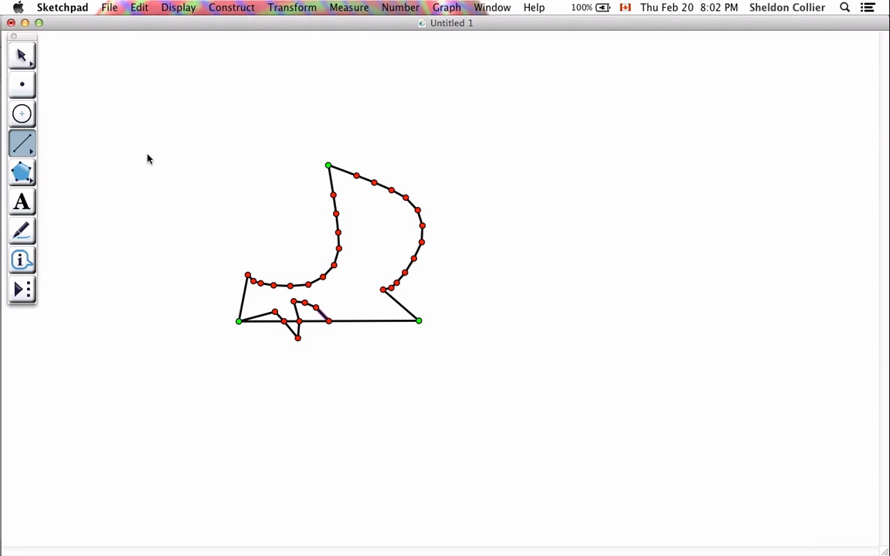
left_click(22, 56)
left_click(357, 323)
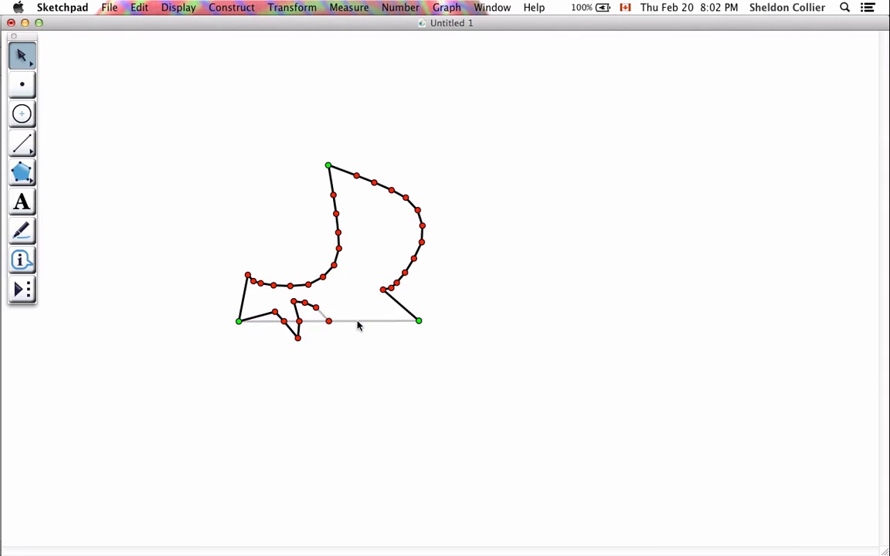
key("BackSpace")
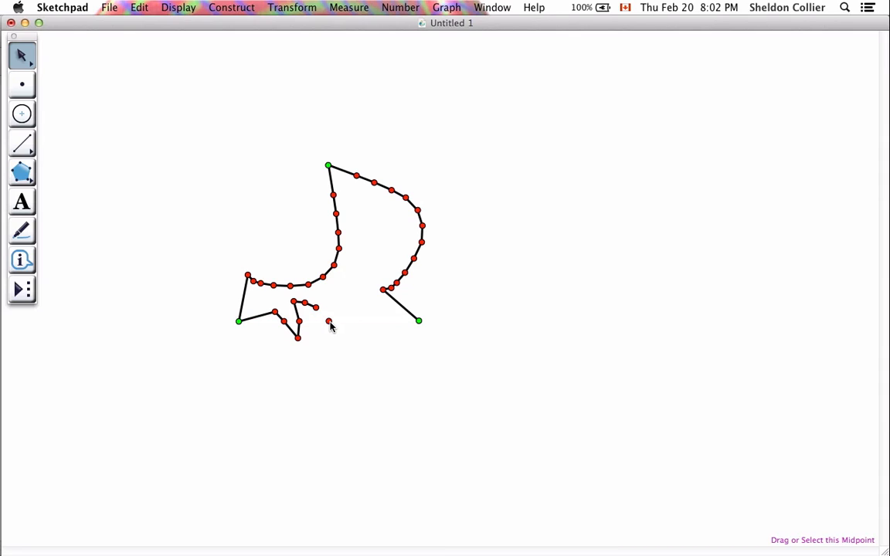
key("super+z")
Hide only the straight base segment, keeping the zigzag chain's last segment
left_click(347, 332)
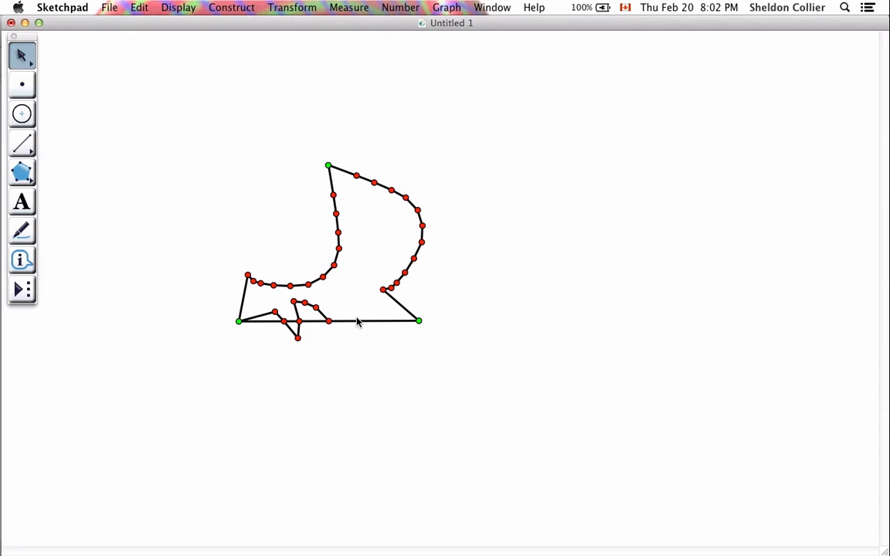
left_click(348, 320)
key("BackSpace")
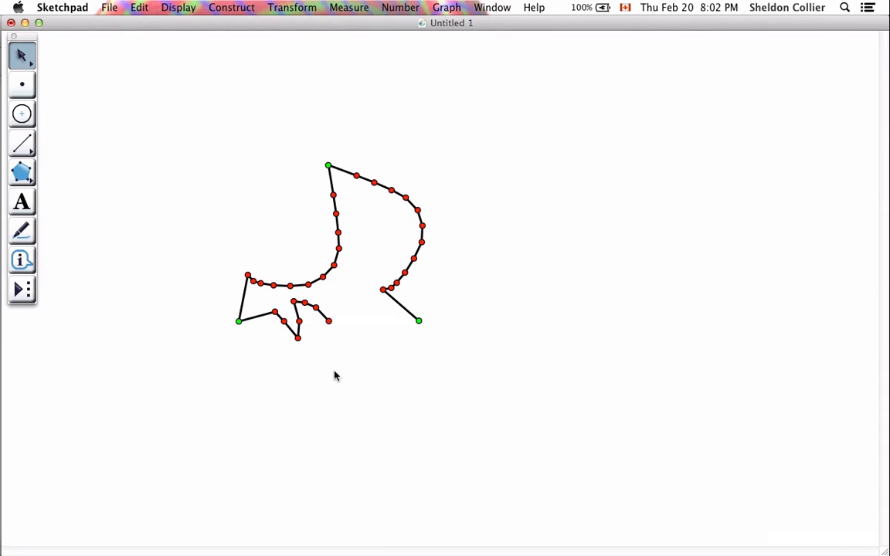
Rotate the whole zigzag chain with its points by a fixed 180° about the base's midpoint
left_click_drag(337, 370, 256, 305)
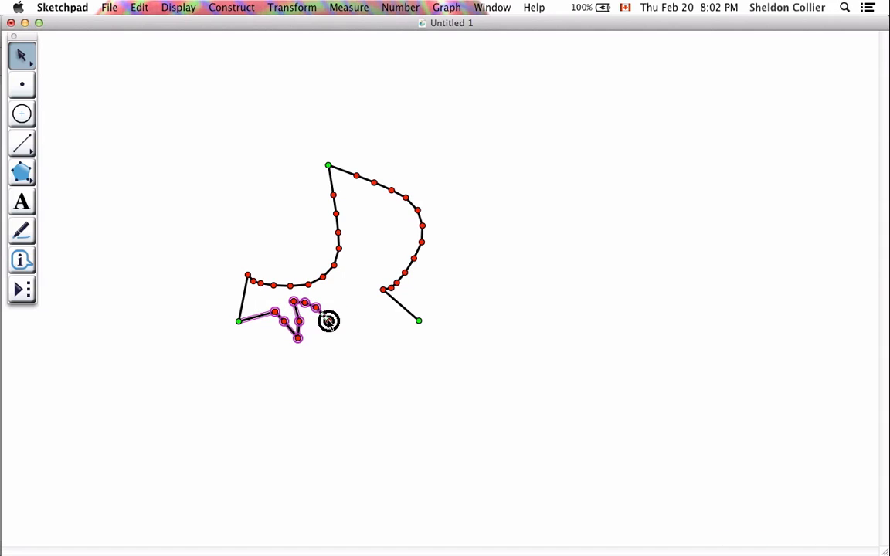
left_click(242, 10)
mouse_move(292, 8)
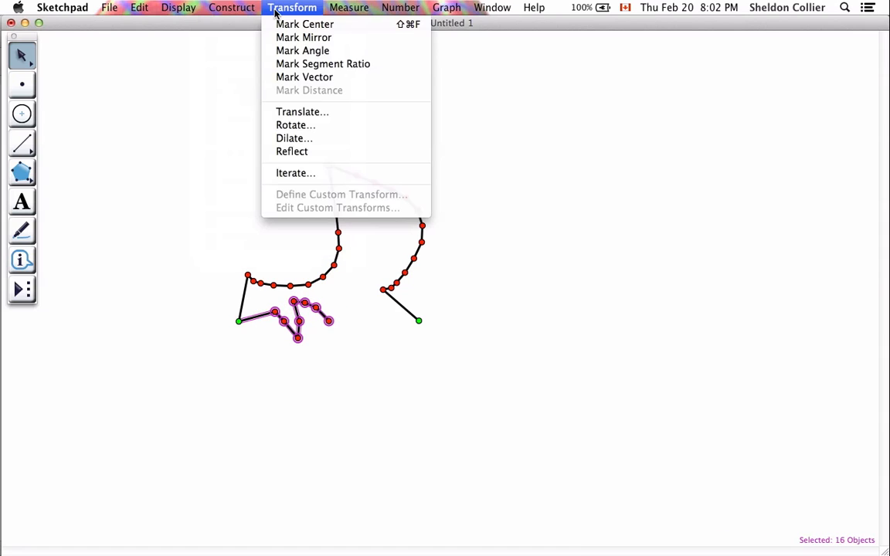
left_click(292, 125)
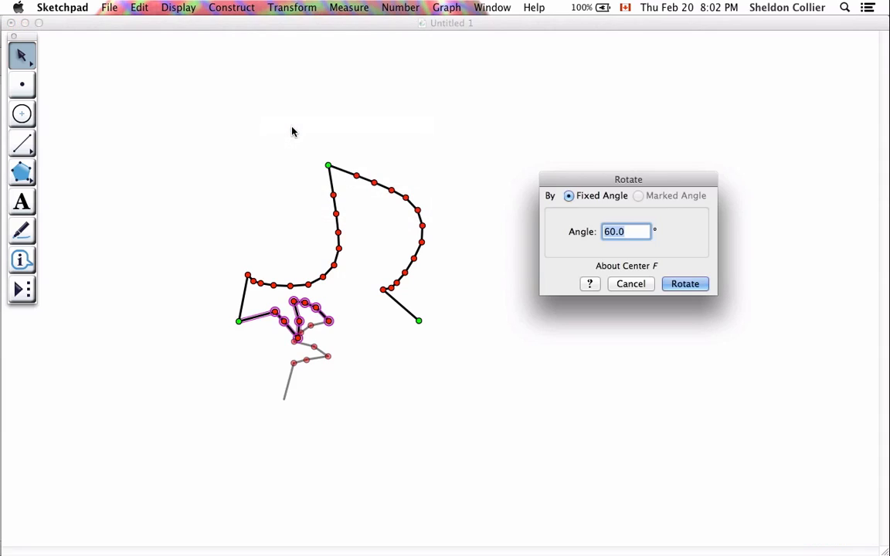
type("180")
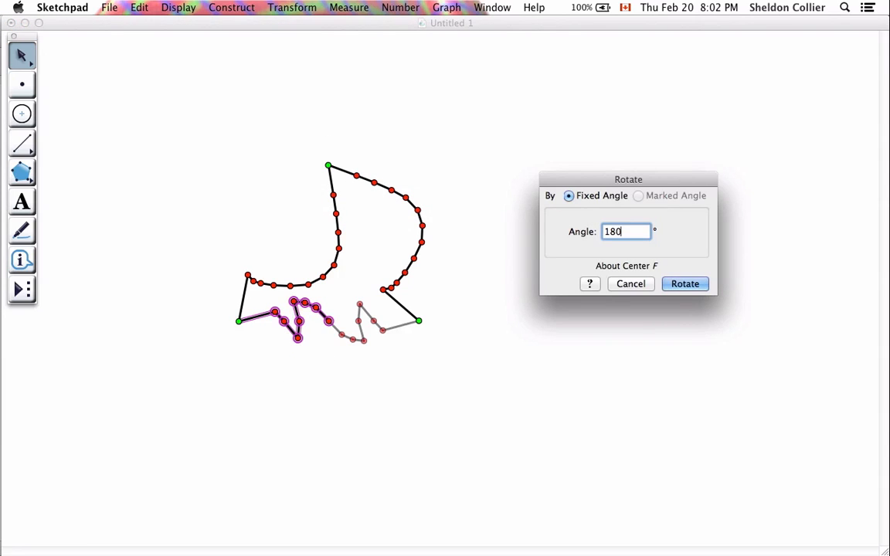
left_click(679, 286)
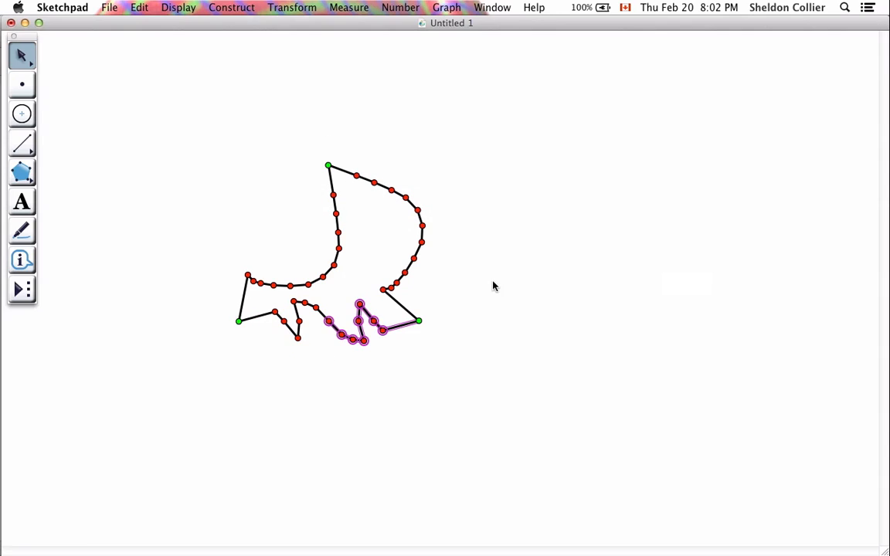
left_click(431, 246)
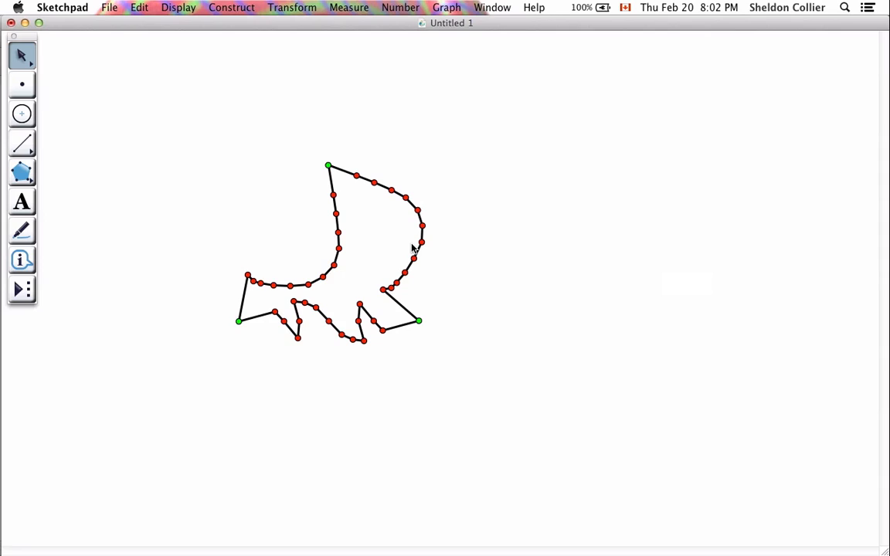
Reshape the zigzag base into leg-like notches by moving its lowest left-half point outward and shifting points near the middle
left_click_drag(299, 339, 277, 340)
left_click(281, 321)
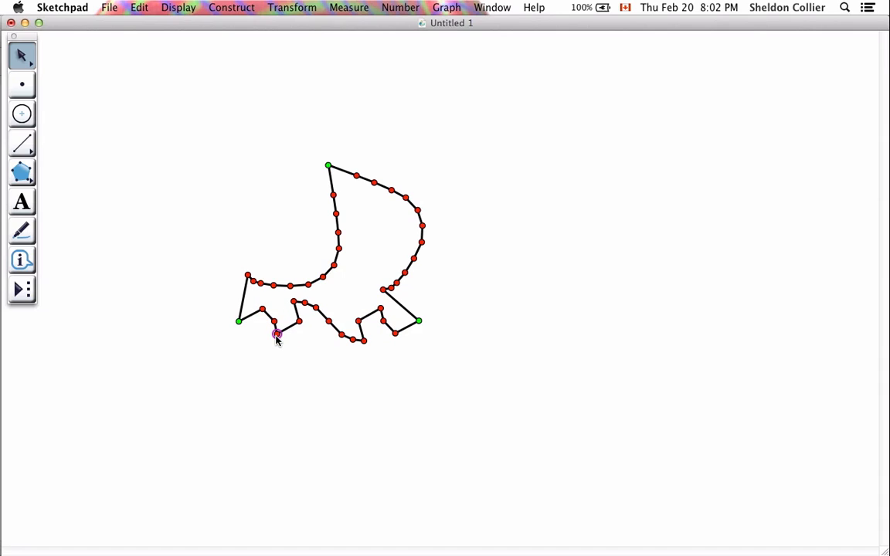
left_click(298, 321)
left_click_drag(299, 322, 295, 322)
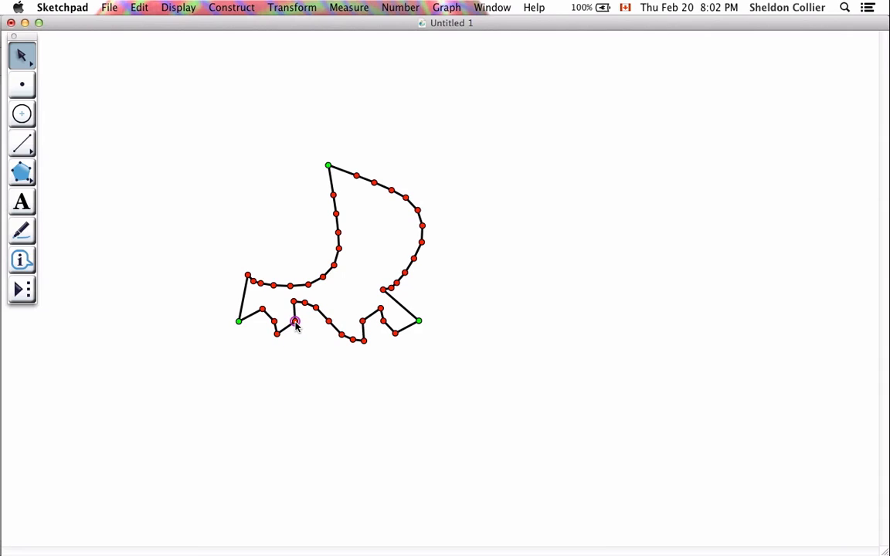
left_click_drag(352, 341, 345, 344)
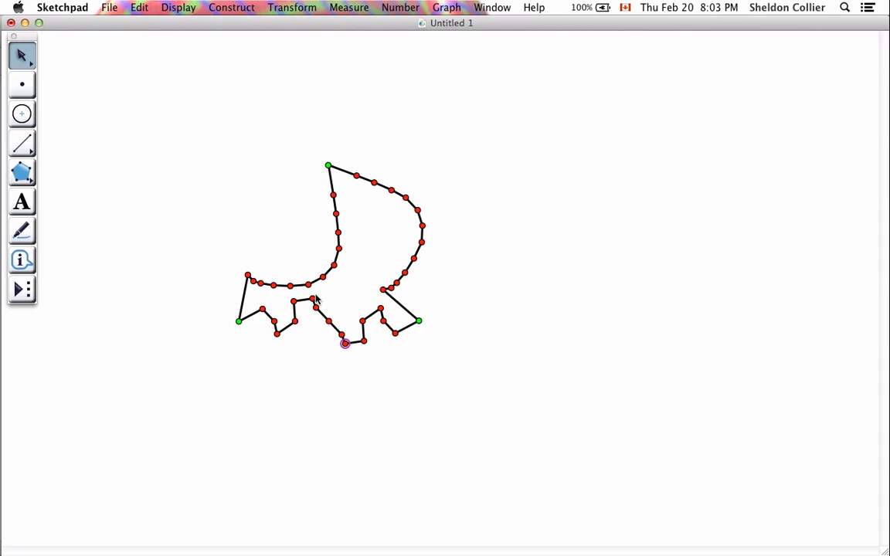
Raise a point on the lower part of the left curve slightly and nudge the zigzag's first peak toward the lower-left vertex
left_click_drag(308, 285, 303, 279)
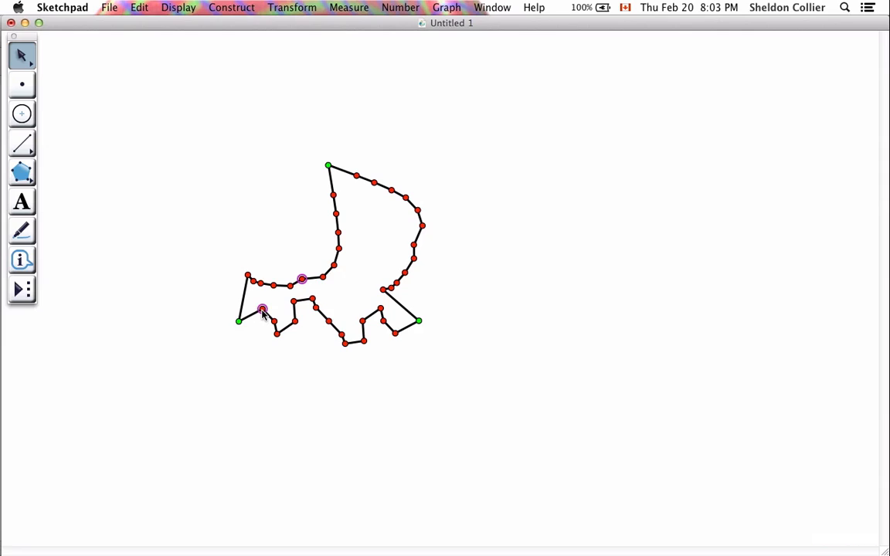
left_click_drag(262, 310, 260, 307)
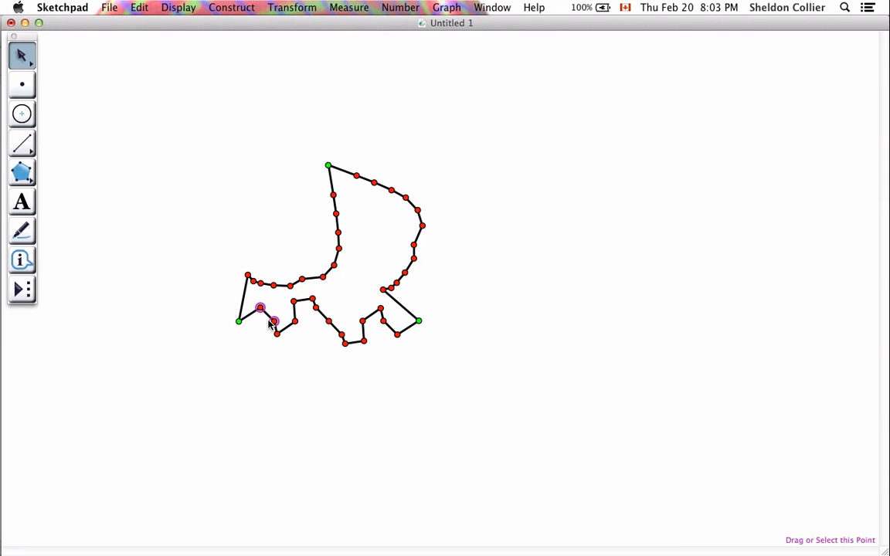
left_click(272, 322)
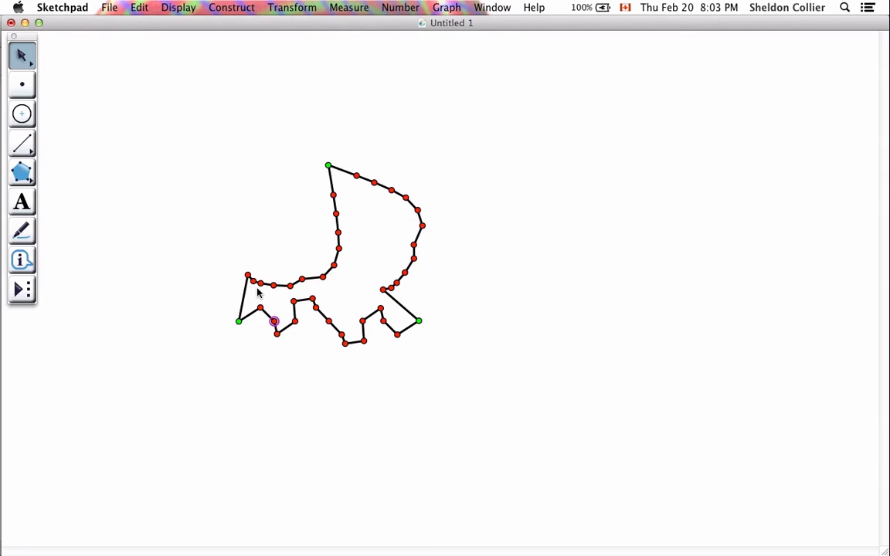
Raise the left curve's pointed tip, smooth the points at its bend, and shift the peak in the base's right half inward
left_click_drag(247, 276, 242, 260)
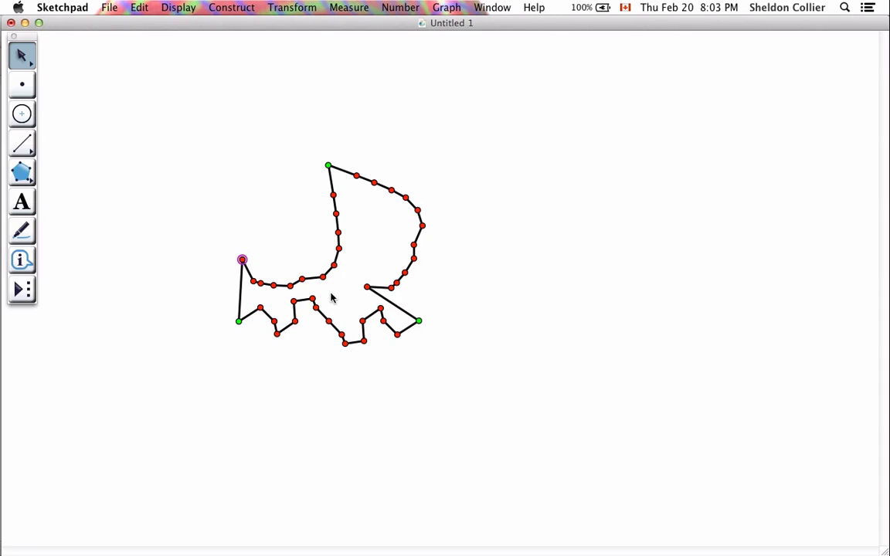
left_click_drag(323, 276, 334, 266)
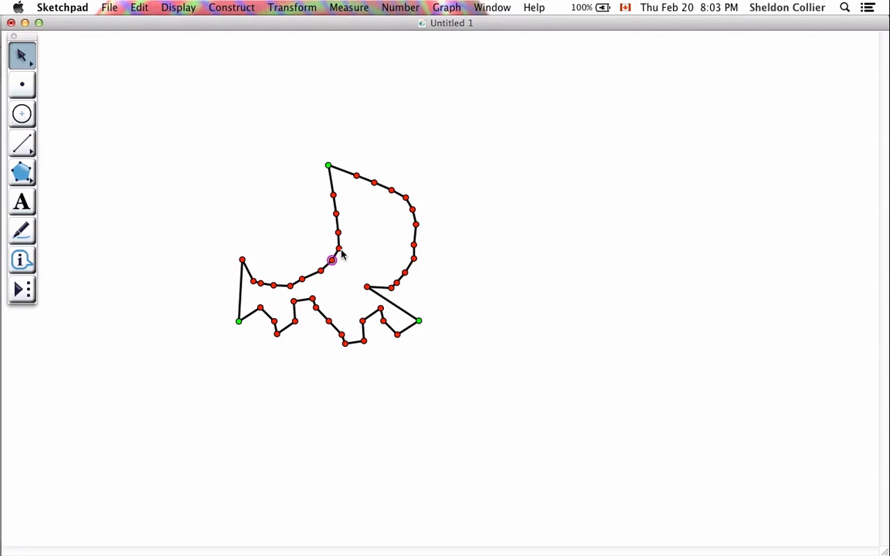
left_click(431, 261)
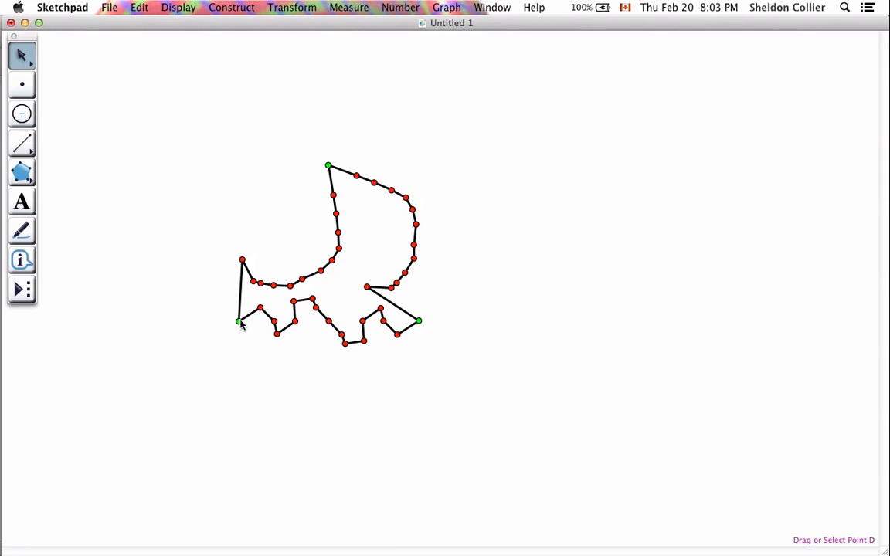
left_click_drag(381, 311, 374, 313)
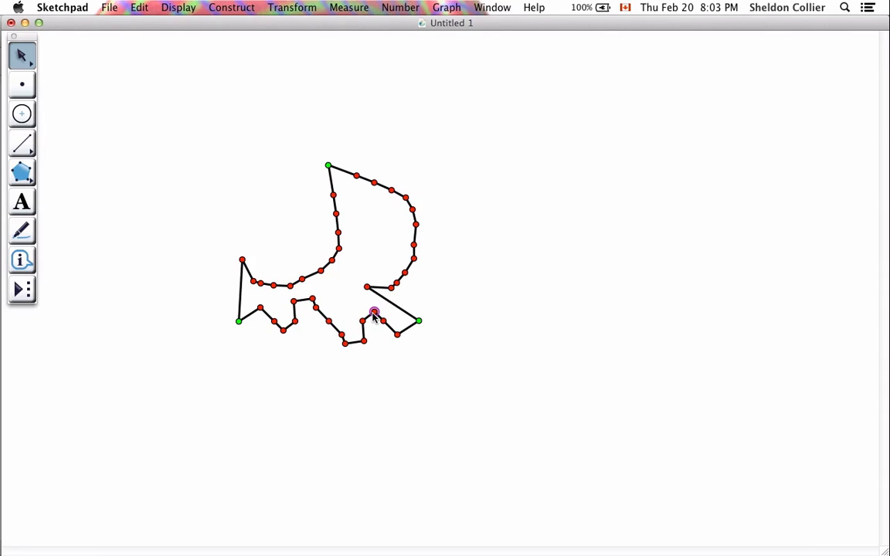
Select all outline points in order around the shape and construct the polygon interior
left_click(274, 367)
left_click(283, 332)
left_click(274, 322)
left_click(307, 380)
left_click(238, 321)
left_click(242, 260)
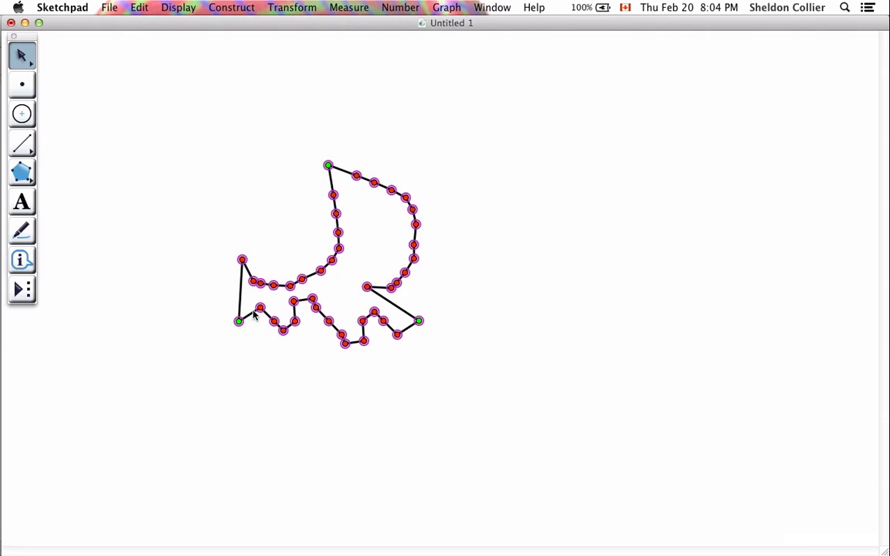
left_click(242, 10)
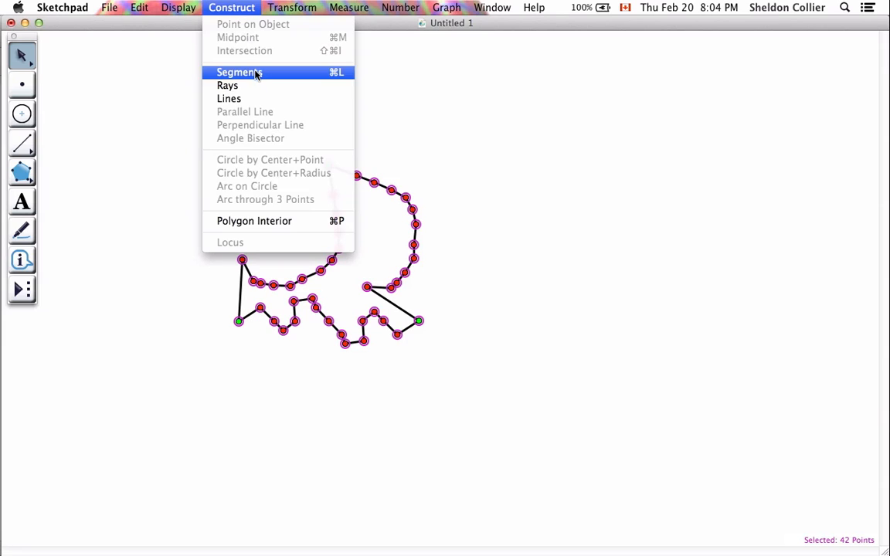
left_click(248, 222)
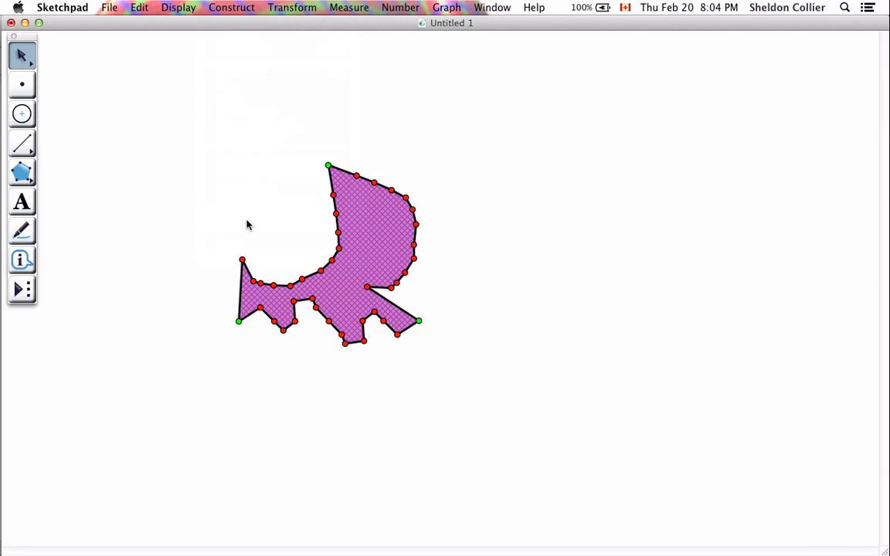
Color the polygon interior bright green
left_click(313, 126)
left_click(361, 231)
left_click(173, 8)
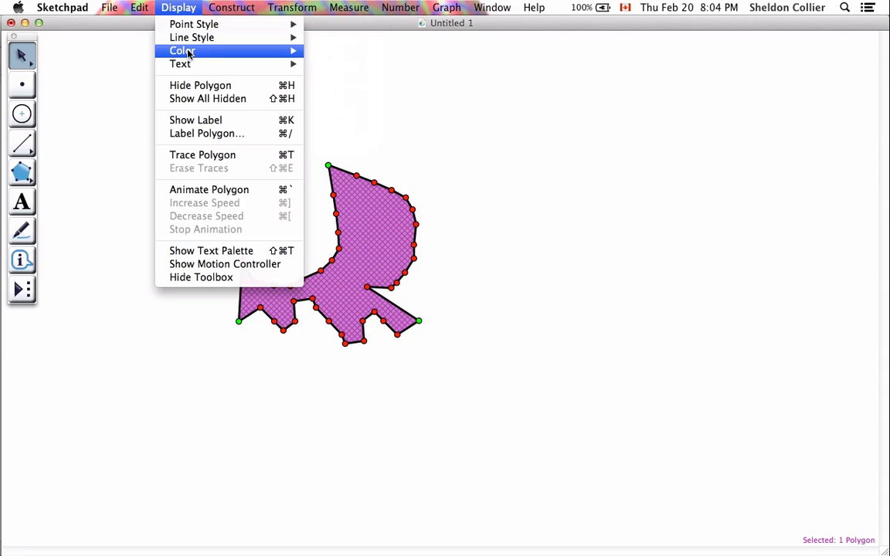
mouse_move(187, 51)
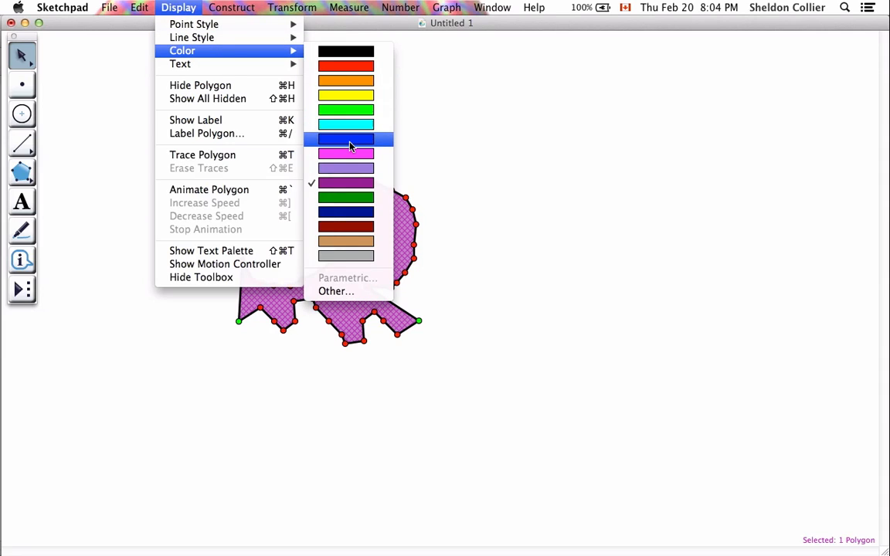
left_click(352, 111)
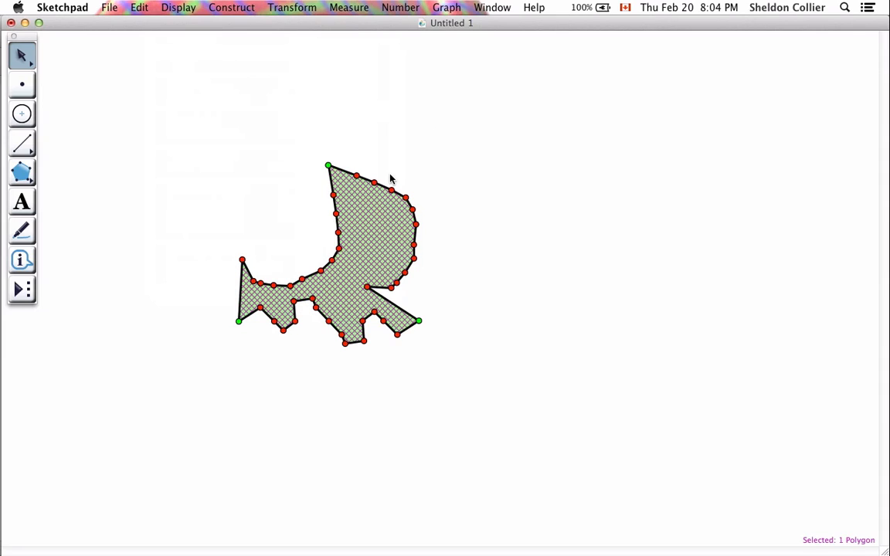
left_click(213, 138)
Draw two small blue circles side by side as eyes inside the tile's upper part
left_click(31, 113)
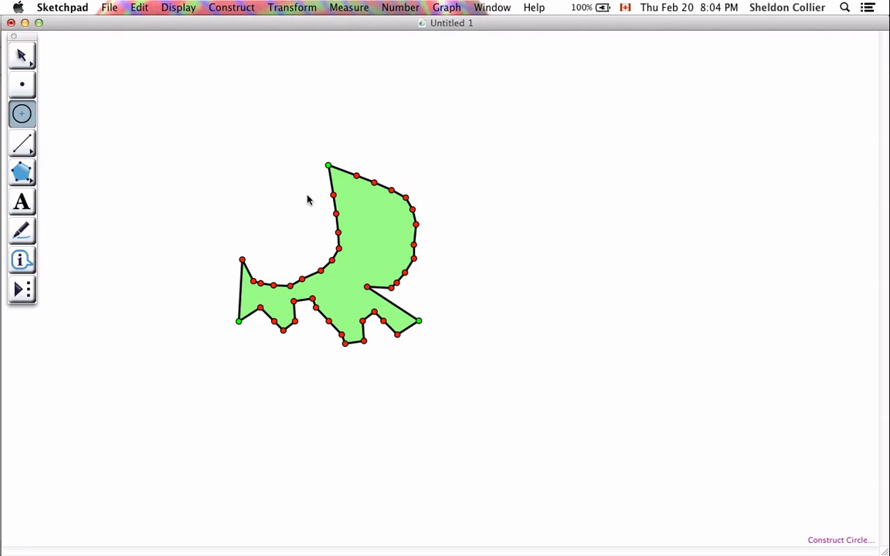
left_click_drag(395, 222, 388, 220)
left_click(162, 9)
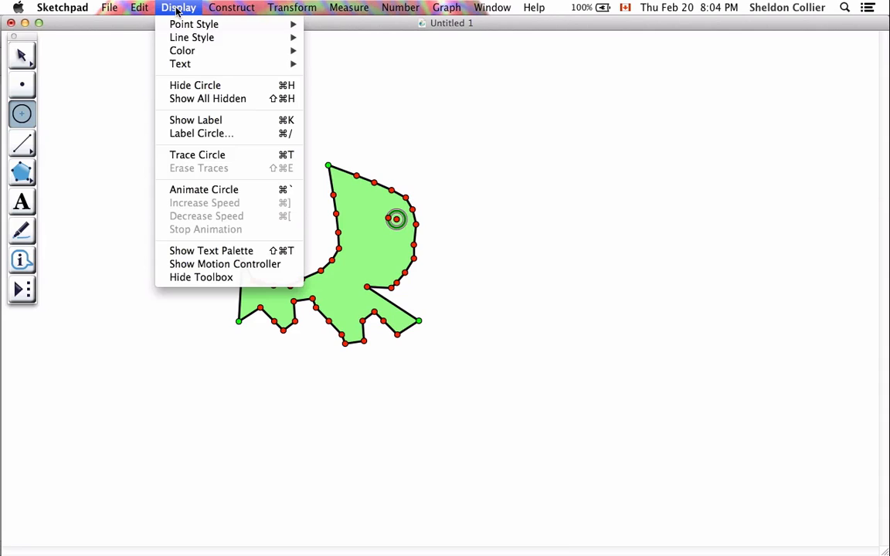
mouse_move(187, 54)
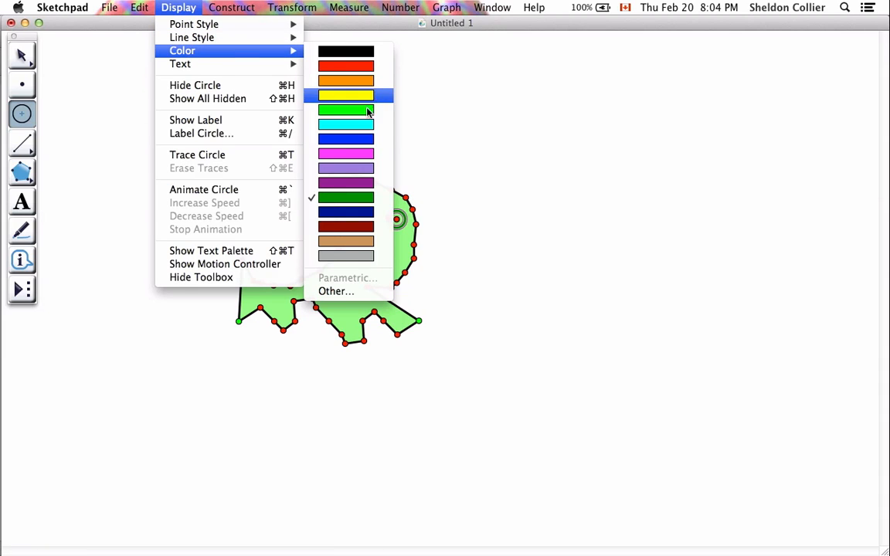
left_click(354, 140)
mouse_move(448, 135)
left_mouse_down()
mouse_move(390, 188)
mouse_move(448, 137)
left_mouse_up()
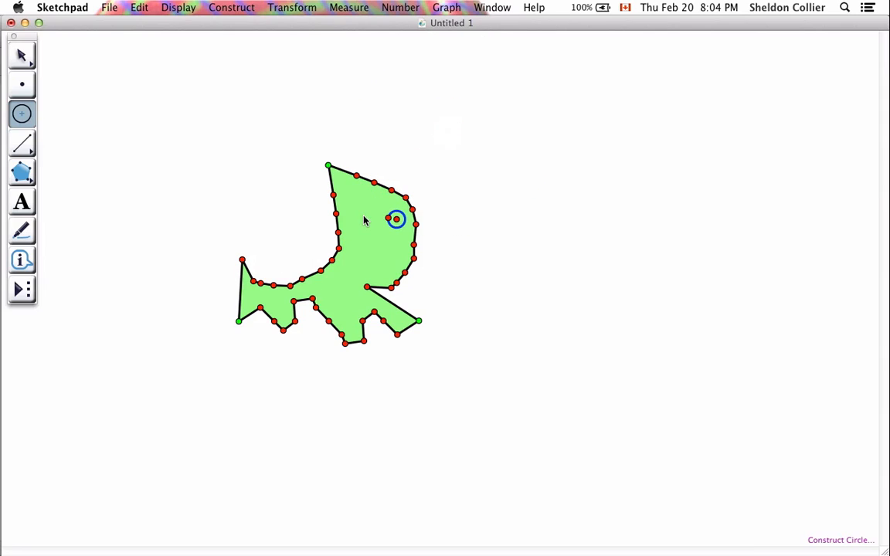
left_click_drag(363, 216, 373, 217)
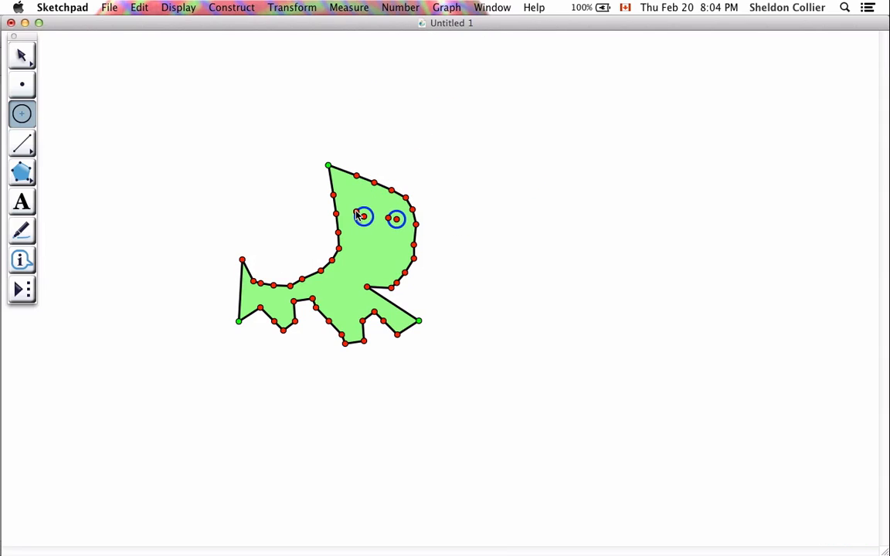
left_click(22, 55)
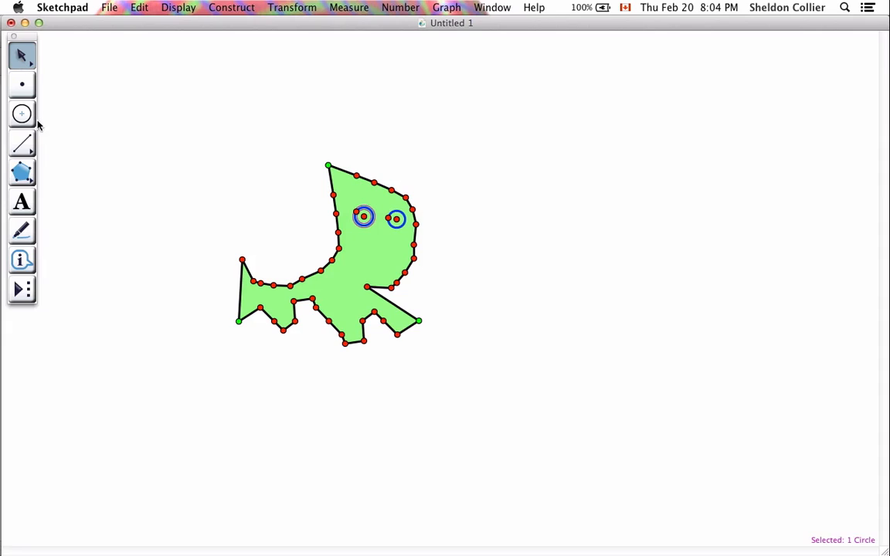
Draw a V-shaped nose and a smiling mouth from short segments below the two eyes
left_click(24, 140)
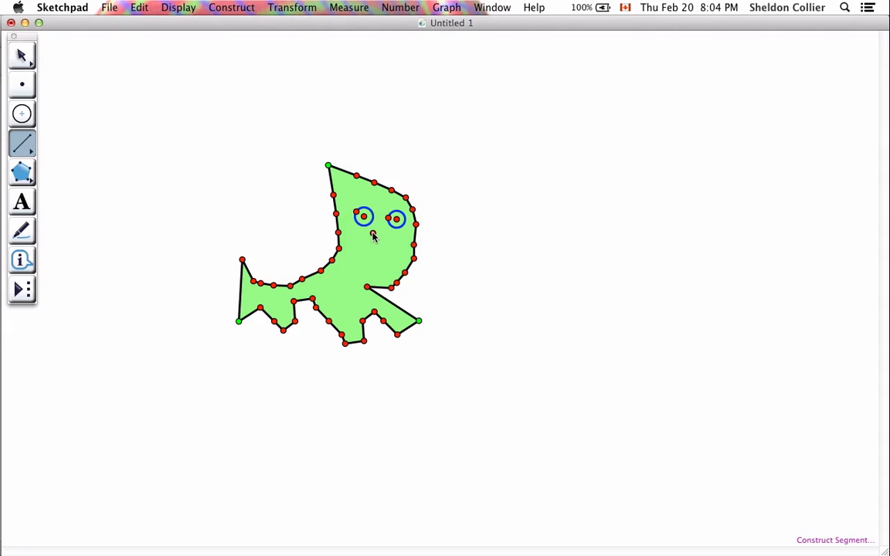
left_click_drag(372, 233, 387, 267)
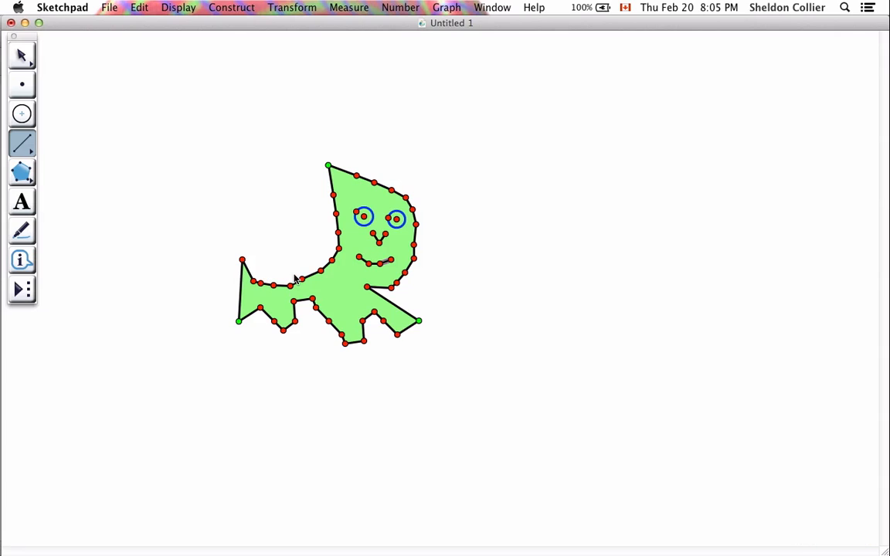
Draw three small triangular spikes with segments along the creature's back, pointing into the body from the outline
left_click(22, 142)
mouse_move(332, 259)
left_mouse_down()
mouse_move(339, 284)
mouse_move(327, 271)
mouse_move(302, 280)
mouse_move(311, 288)
mouse_move(313, 274)
left_mouse_up()
left_click_drag(262, 286, 266, 295)
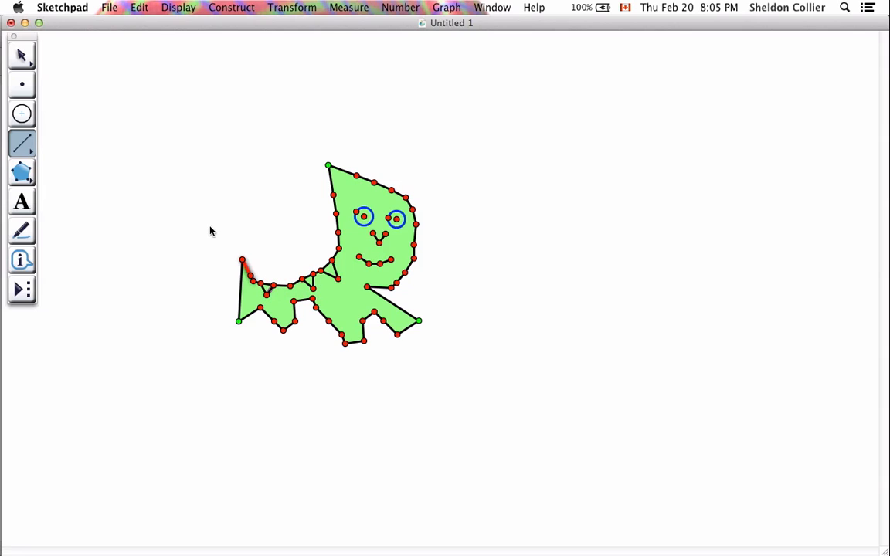
Construct a triangle interior from the three corner points of each of the three back spikes
left_click(23, 55)
left_click(252, 251)
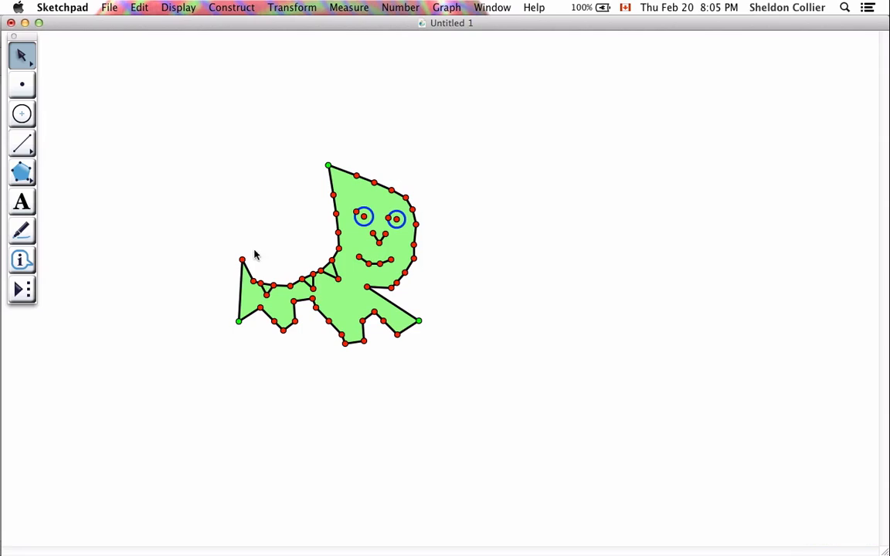
left_click(260, 284)
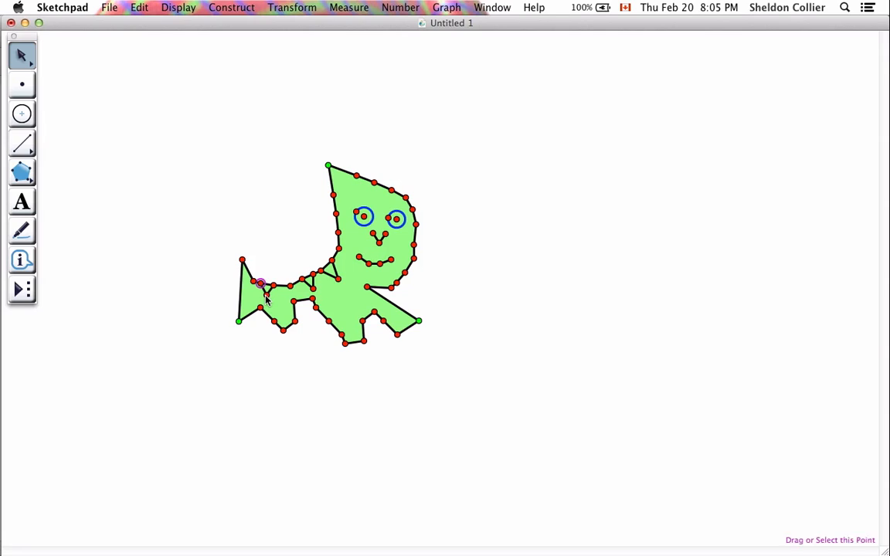
left_click(267, 295)
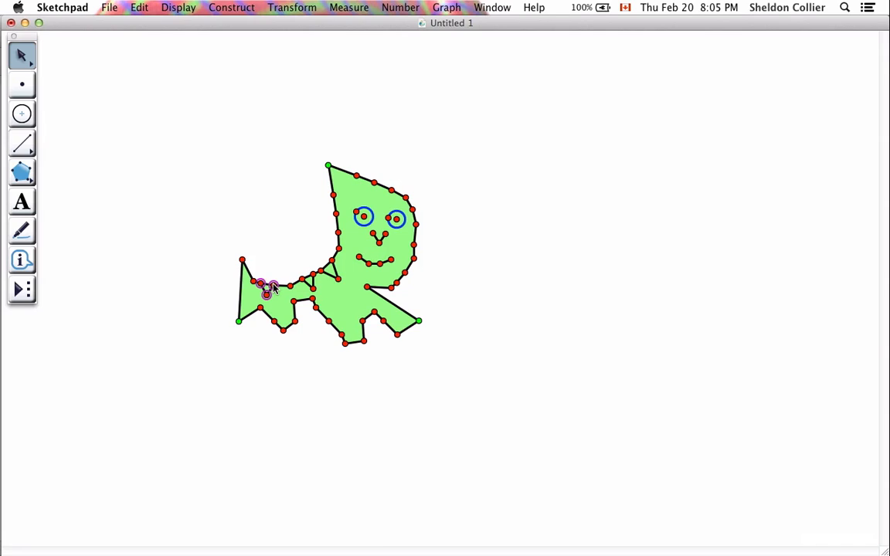
key("super+p")
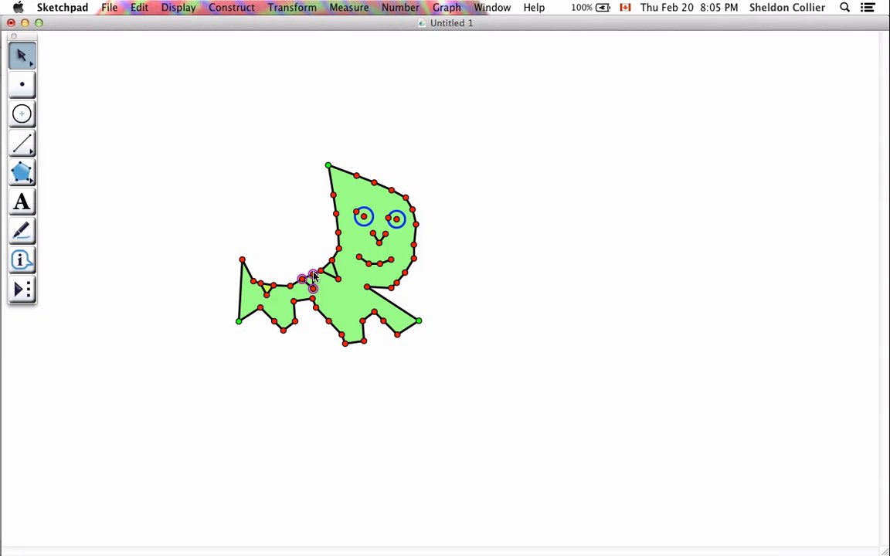
key("super+p")
left_click(348, 287)
left_click(302, 239)
left_click(321, 273)
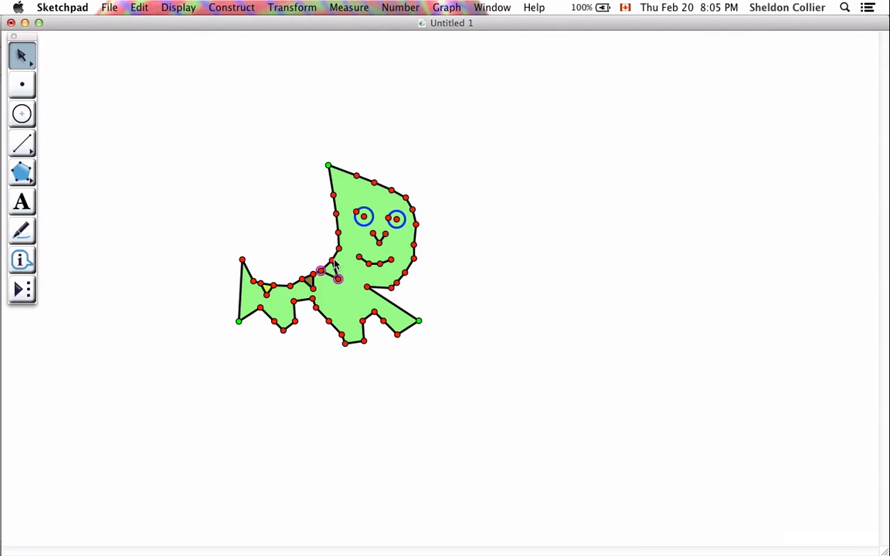
key("super+p")
left_click(260, 233)
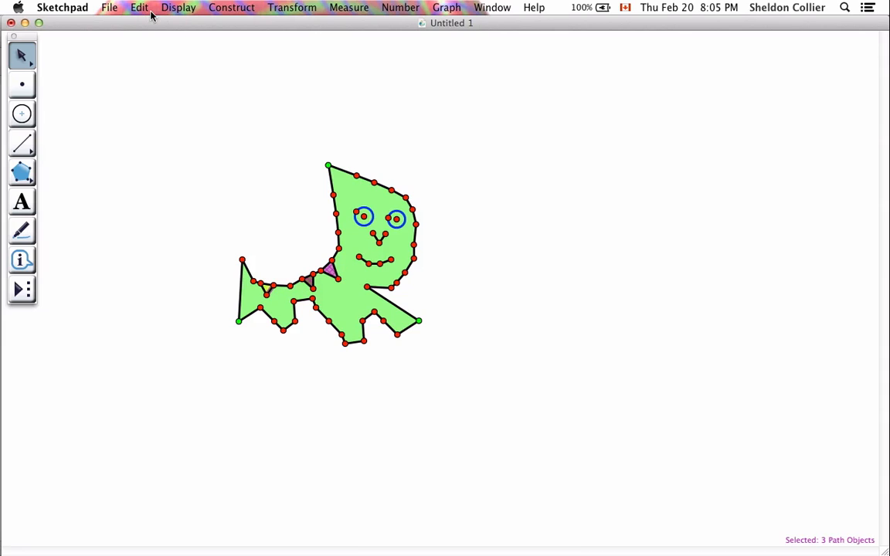
Color the interiors of all three back spikes black
left_click(174, 8)
mouse_move(177, 8)
mouse_move(232, 50)
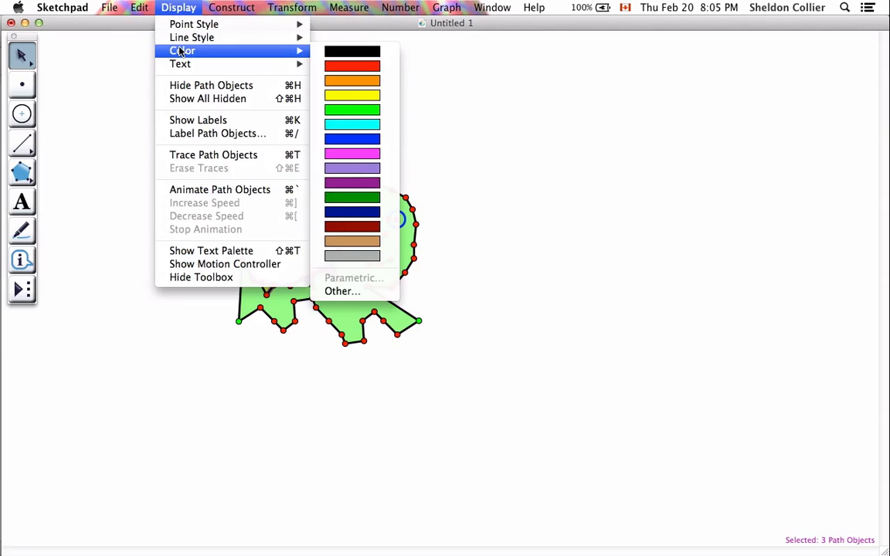
left_click(340, 53)
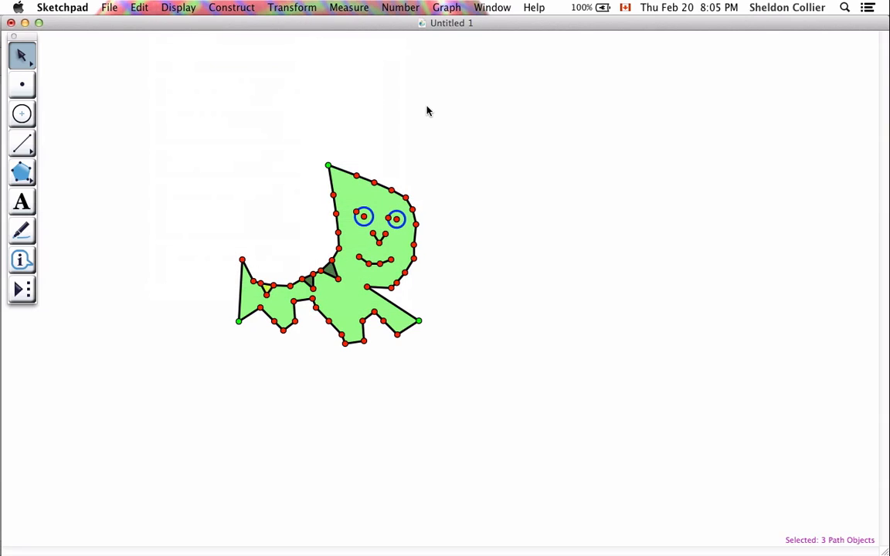
left_click(284, 270)
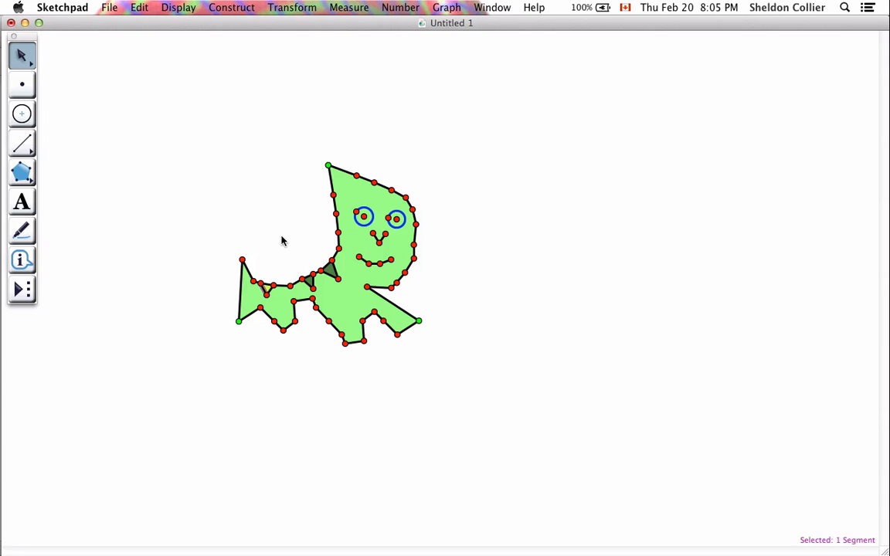
left_click(282, 237)
left_click(267, 290)
left_click(177, 7)
mouse_move(297, 50)
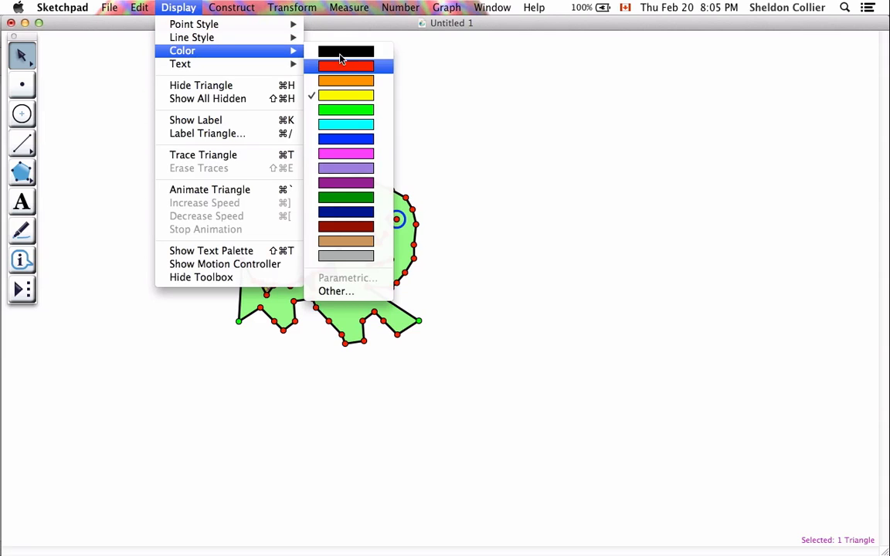
left_click(341, 52)
left_click(298, 237)
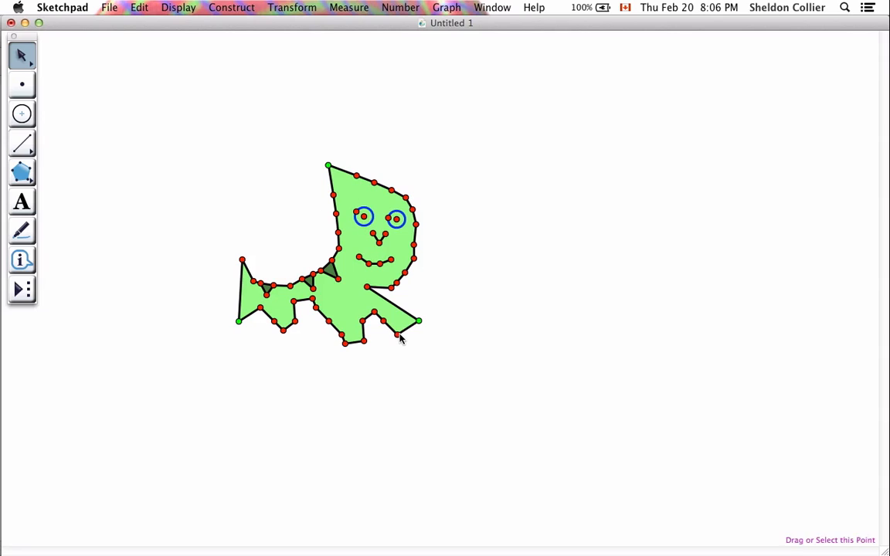
Hide the red points on the outline, spikes, nose, mouth and eye rims, keeping the eye centers and green corner points
left_click(260, 308)
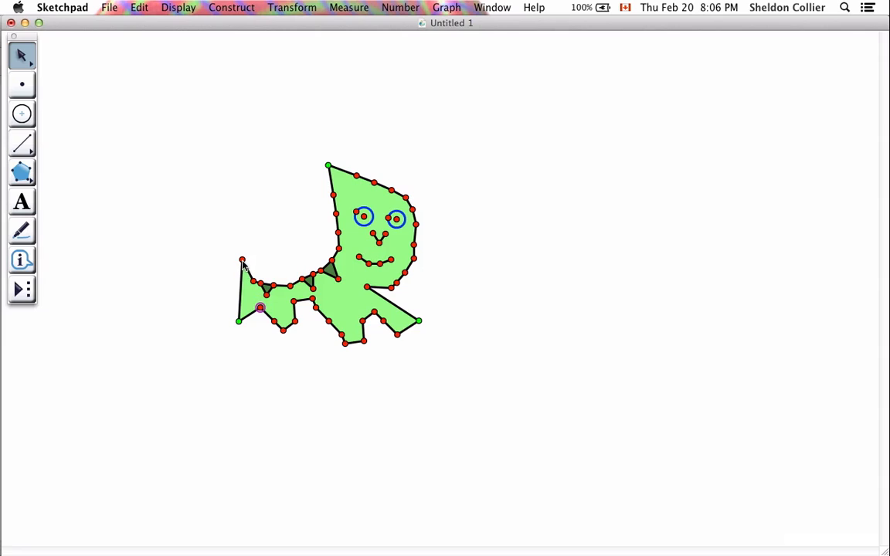
left_click(242, 260)
left_click(261, 284, "shift")
left_click(266, 295, "shift")
key("super+h")
key("super+h")
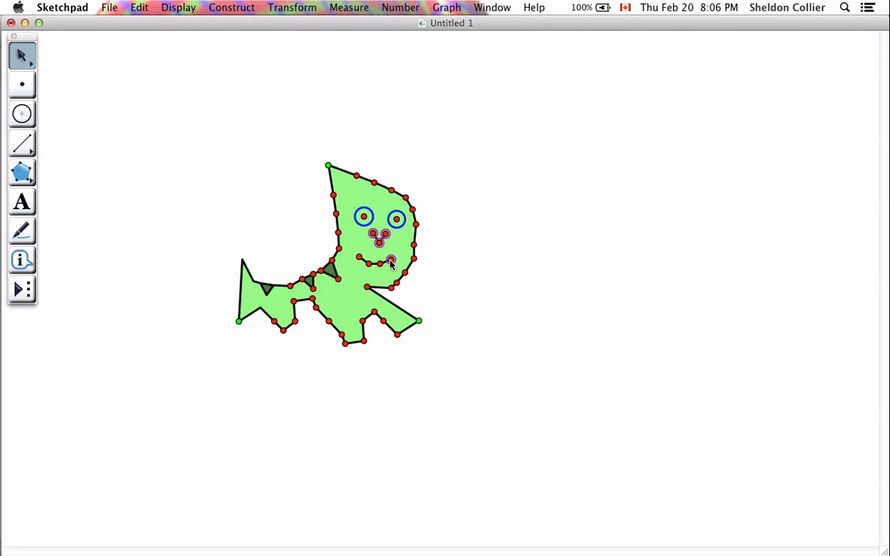
key("super+h")
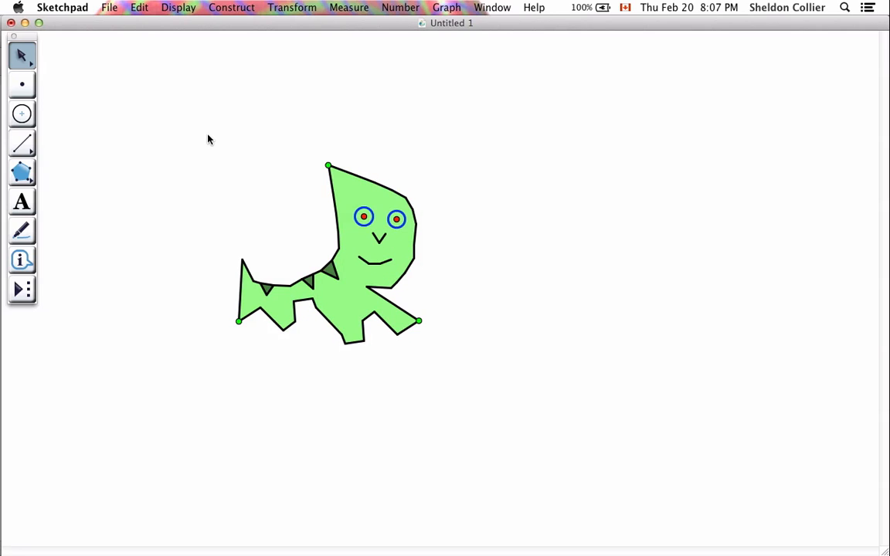
Select the whole creature tile and rotate it by 60° about its top green vertex
left_click_drag(199, 132, 454, 368)
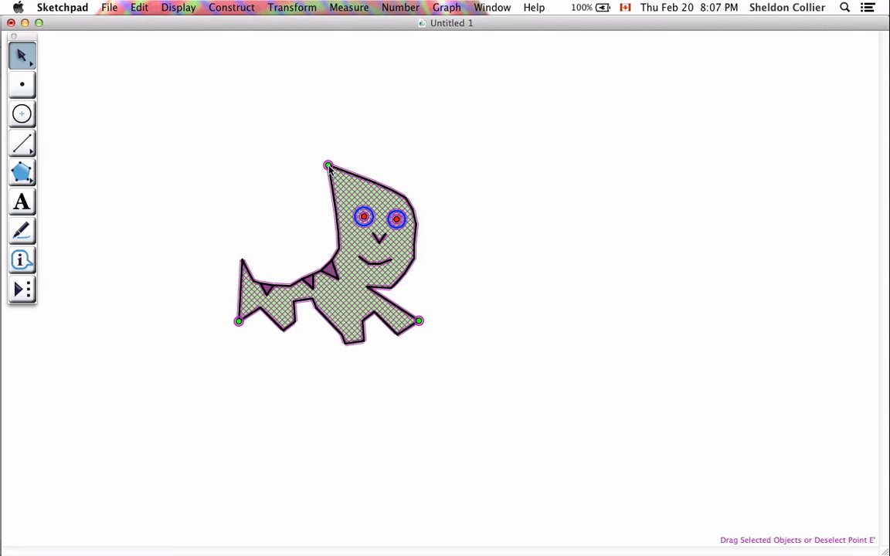
left_click(304, 10)
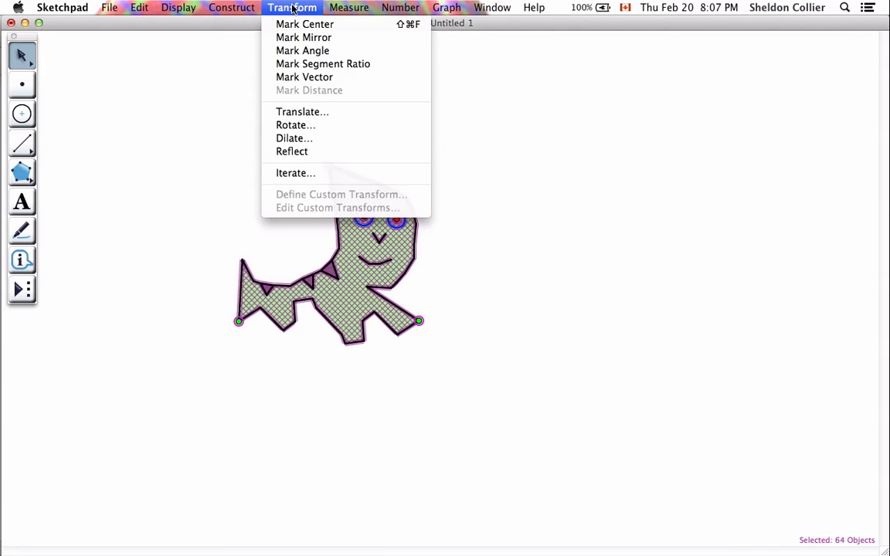
mouse_move(249, 12)
mouse_move(290, 9)
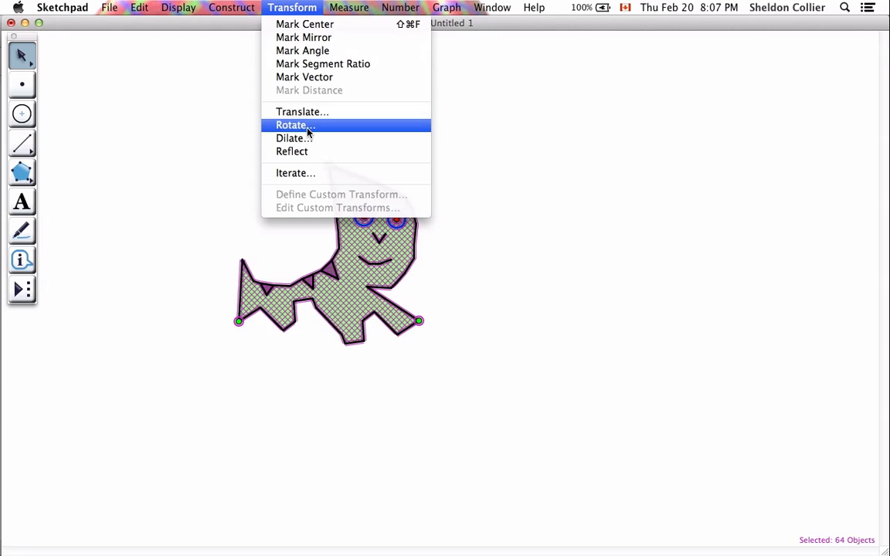
left_click(308, 126)
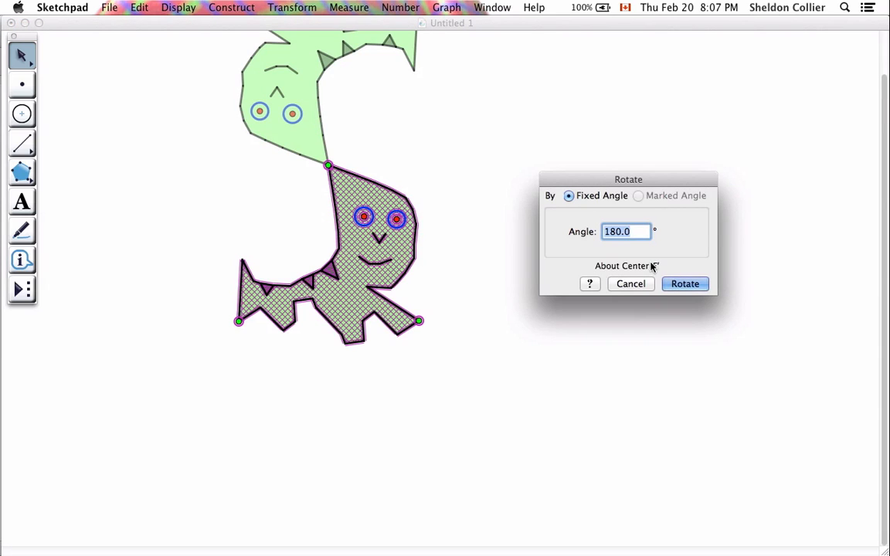
type("60")
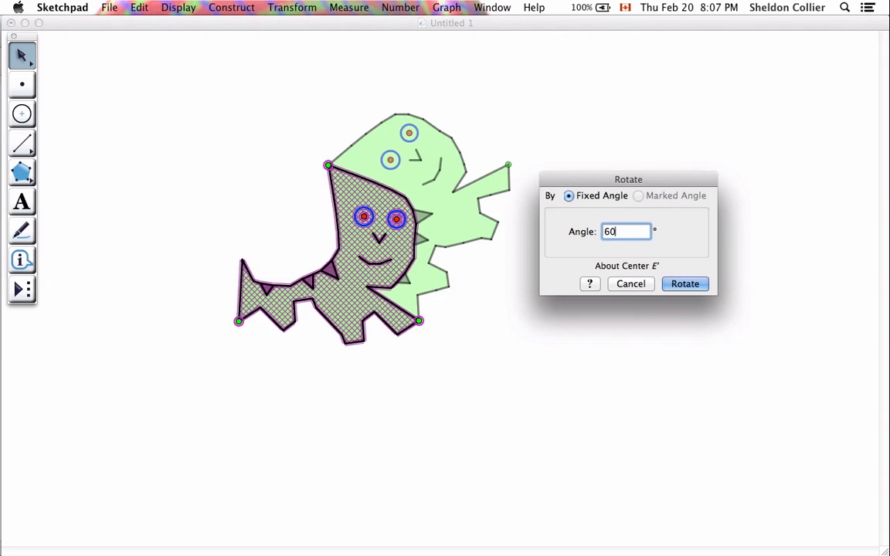
left_click(685, 284)
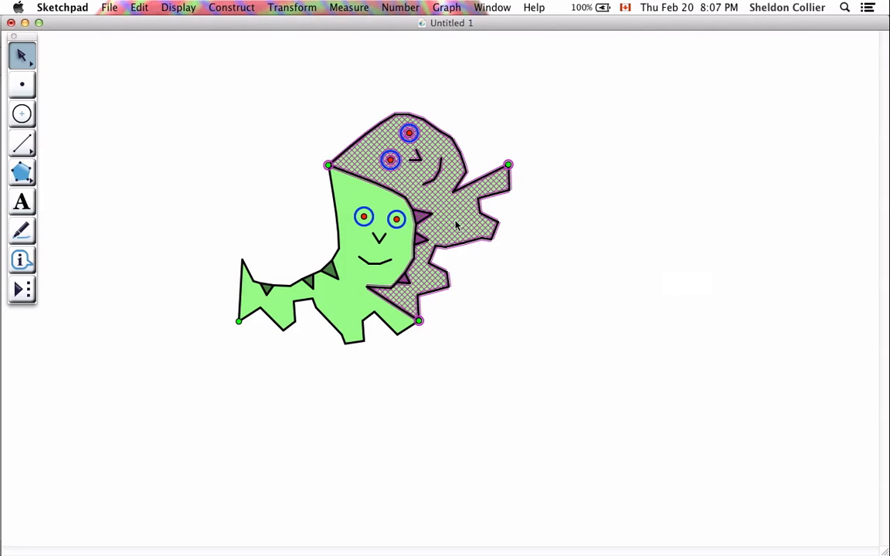
Rotate each newest copy by 60° about the same vertex until six tiles surround it
left_click(329, 165)
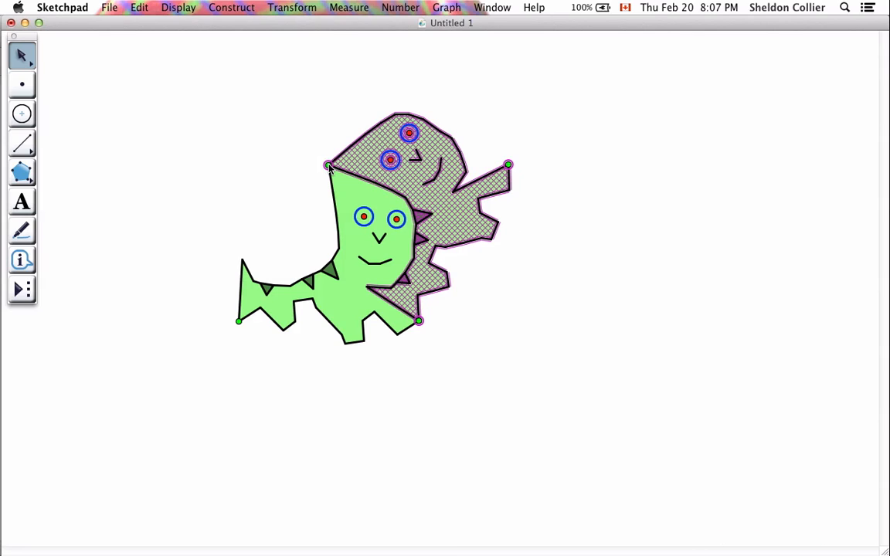
left_click(290, 8)
left_click(288, 126)
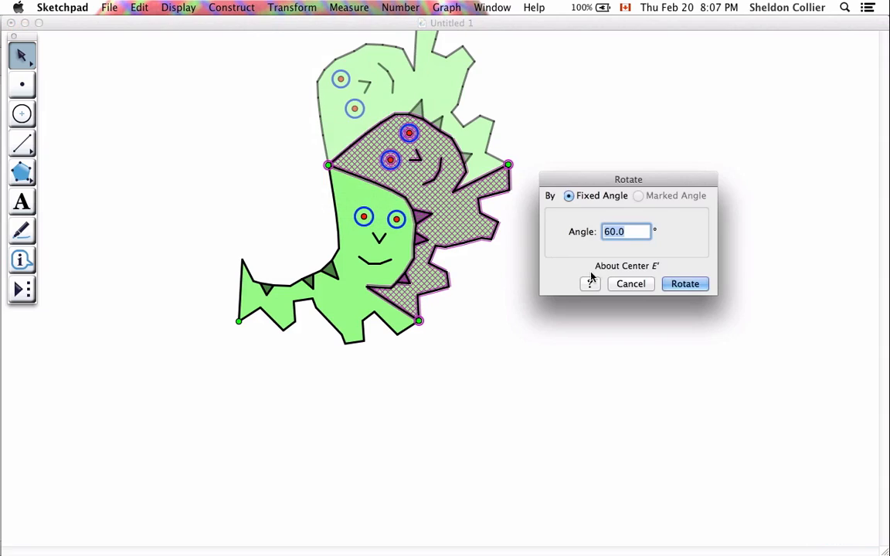
left_click(684, 285)
left_click(297, 7)
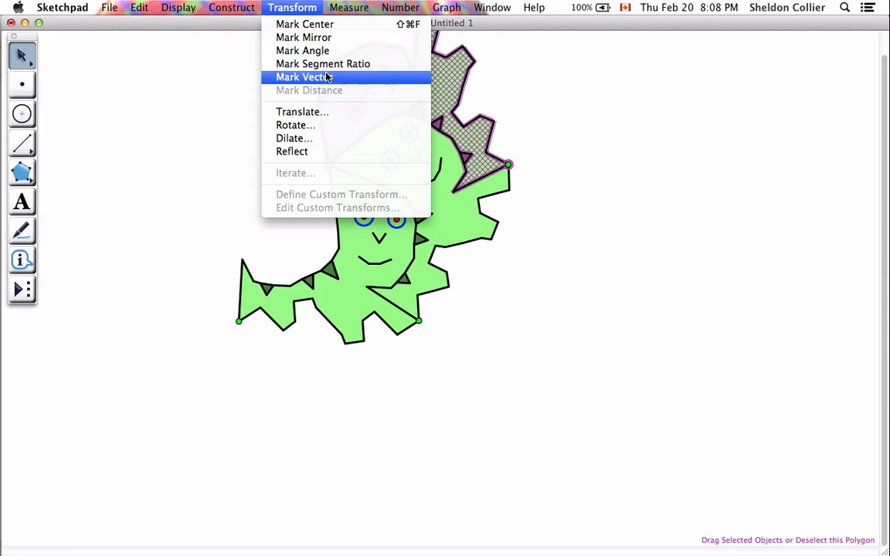
left_click(305, 125)
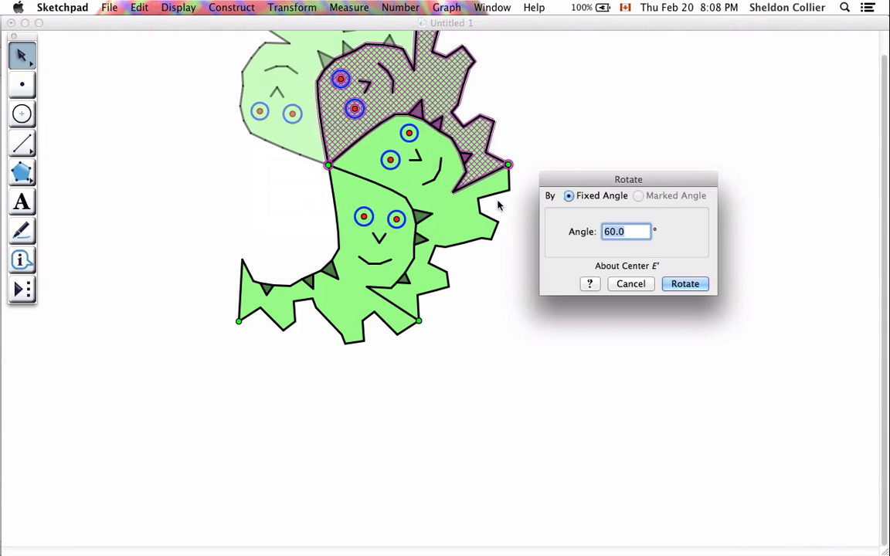
left_click(685, 284)
left_click(297, 8)
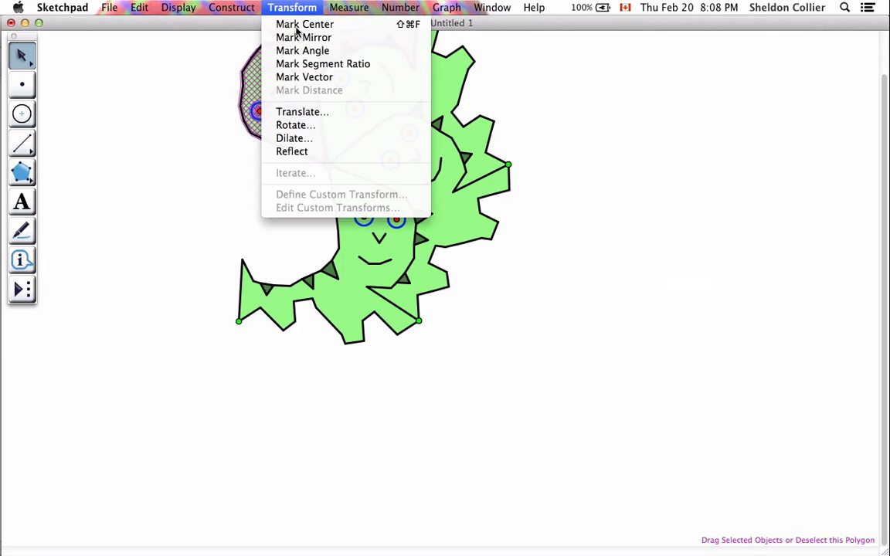
left_click(300, 125)
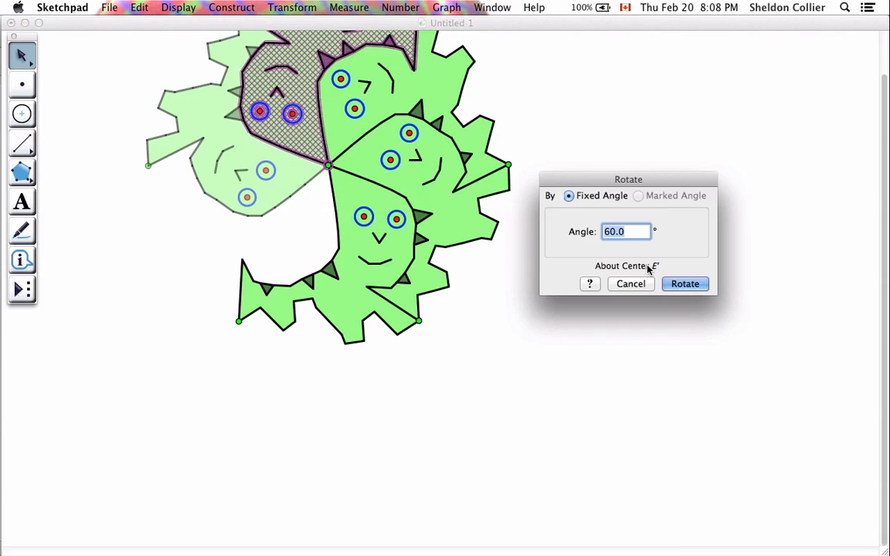
left_click(684, 284)
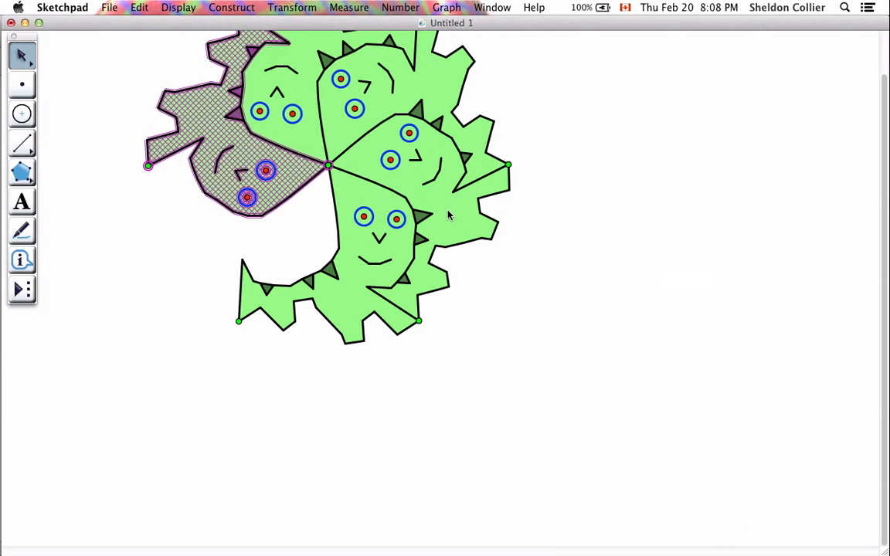
left_click(235, 8)
mouse_move(270, 7)
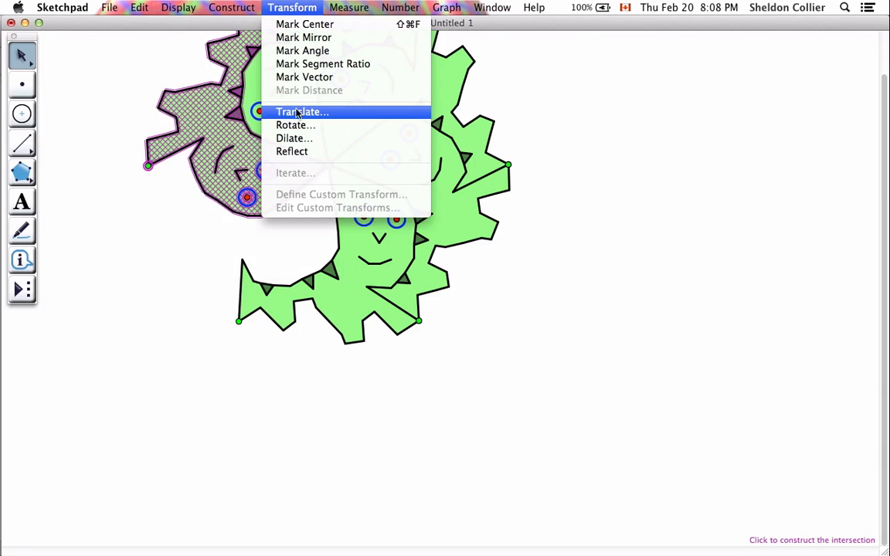
left_click(274, 124)
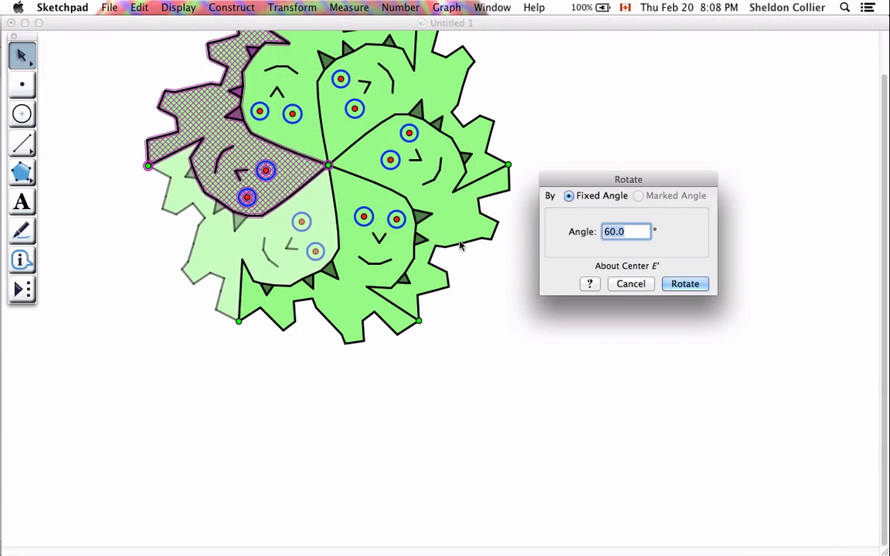
left_click(685, 284)
Recolor the interiors of three alternate creature tiles dark red and clear the selection
left_click(302, 242)
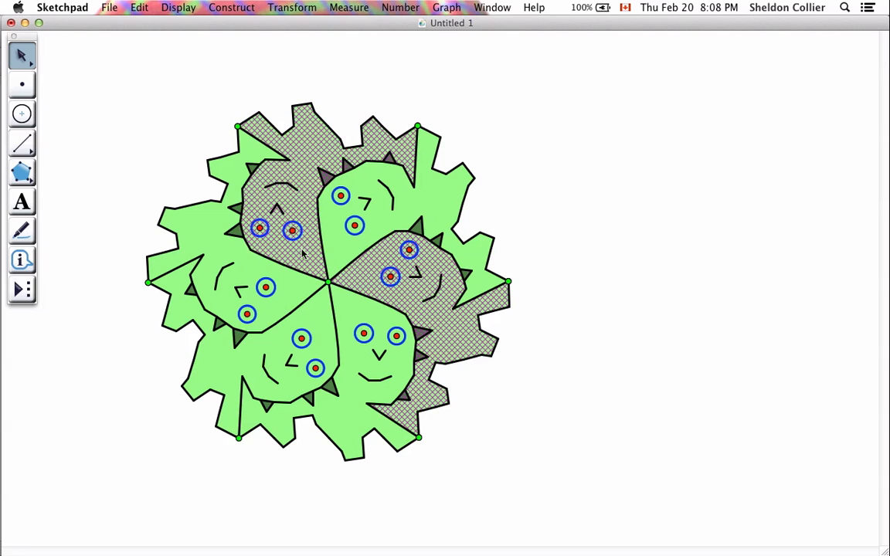
left_click(311, 323)
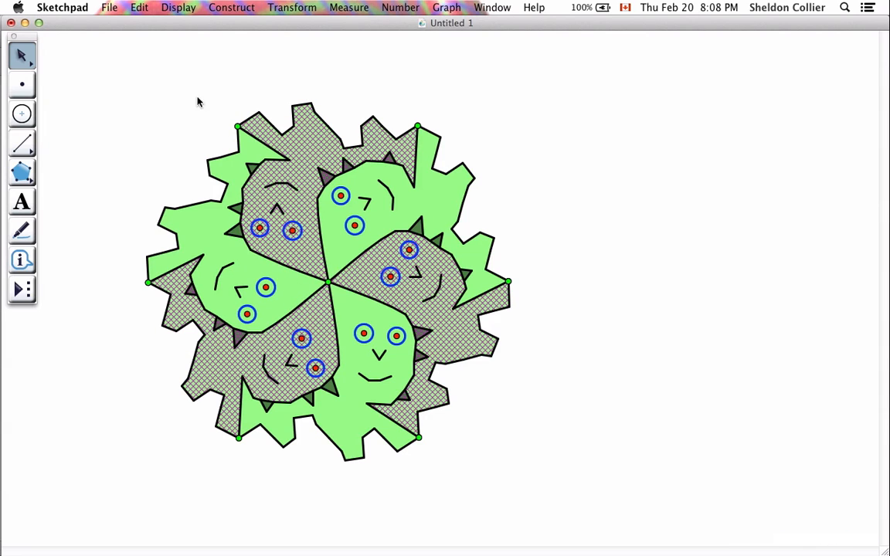
left_click(138, 7)
mouse_move(177, 13)
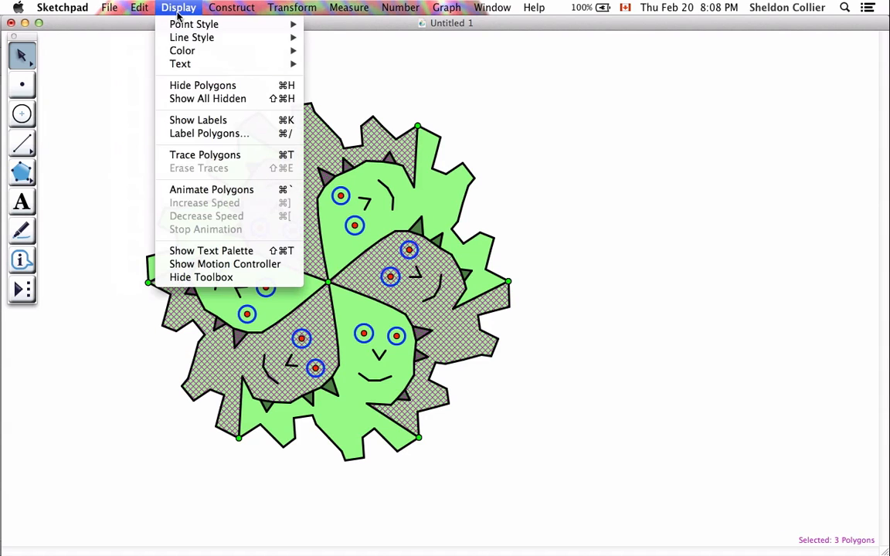
mouse_move(262, 54)
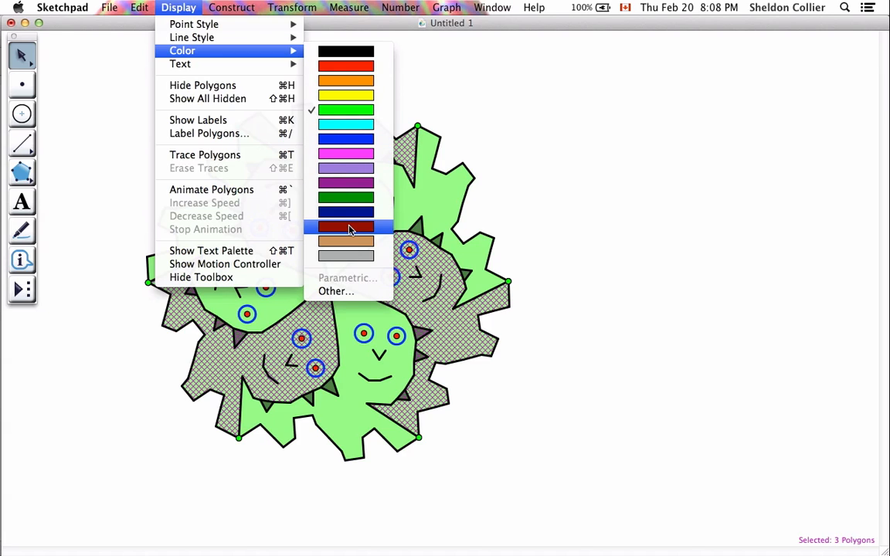
left_click(346, 153)
left_click(554, 181)
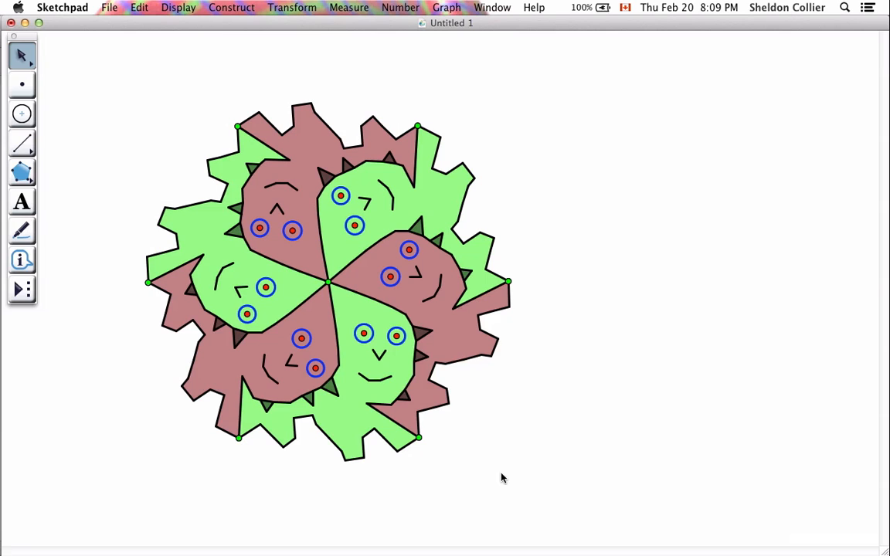
Rotate the whole six-tile ring by 120° about its lower-left green corner point, and rotate that copy by 120° about the same point
mouse_move(502, 479)
left_mouse_down()
mouse_move(148, 172)
mouse_move(77, 98)
mouse_move(89, 72)
left_mouse_up()
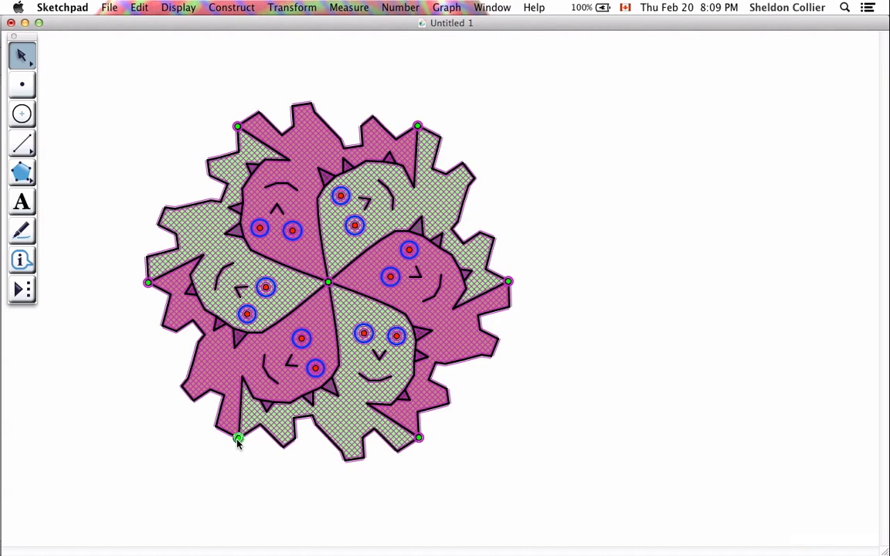
left_click(291, 9)
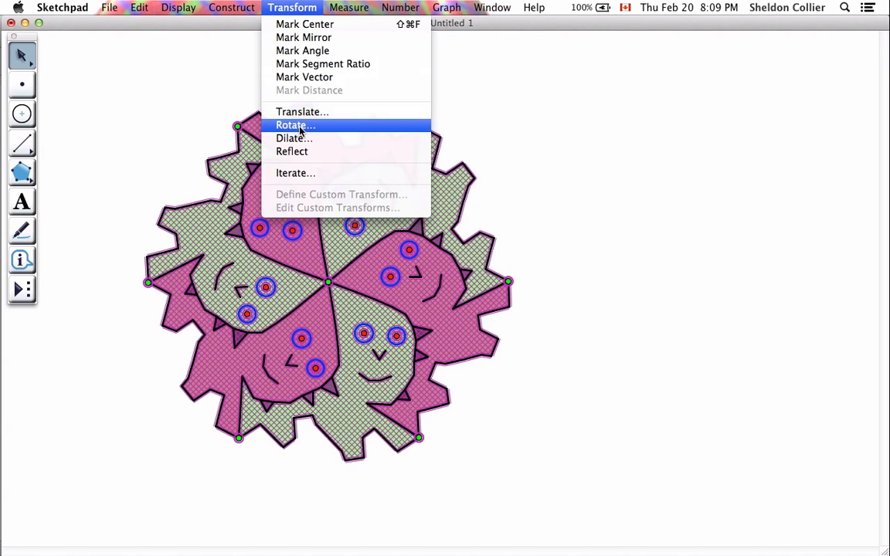
left_click(272, 118)
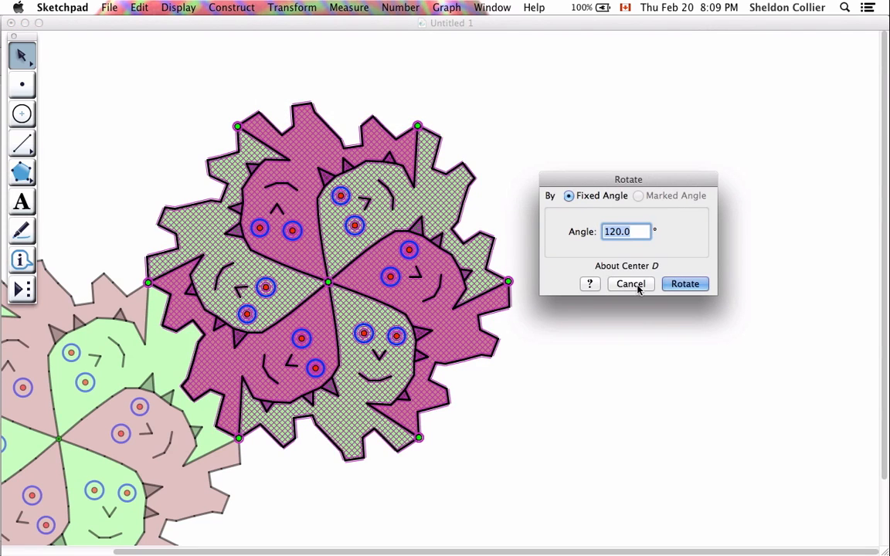
left_click(684, 284)
scroll(544, 437, "down", 3)
scroll(544, 437, "left", 8)
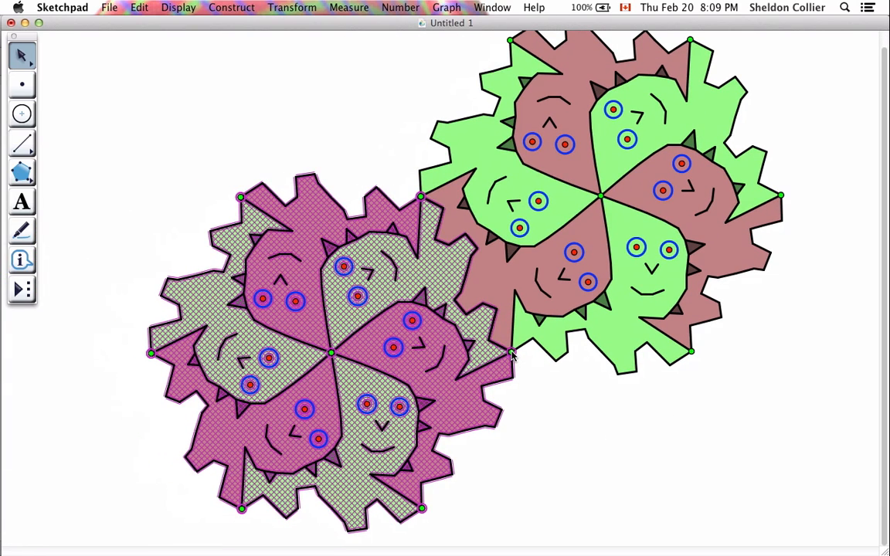
left_click(282, 8)
left_click(301, 124)
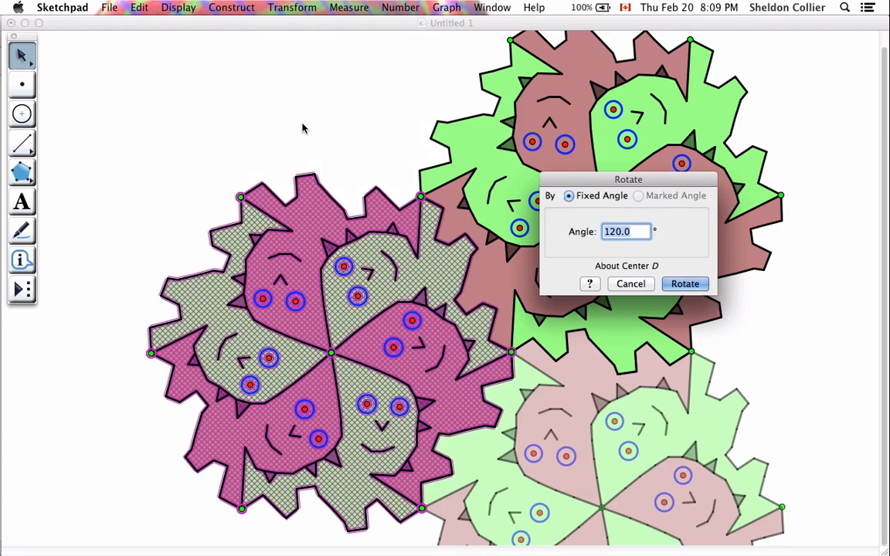
left_click(684, 283)
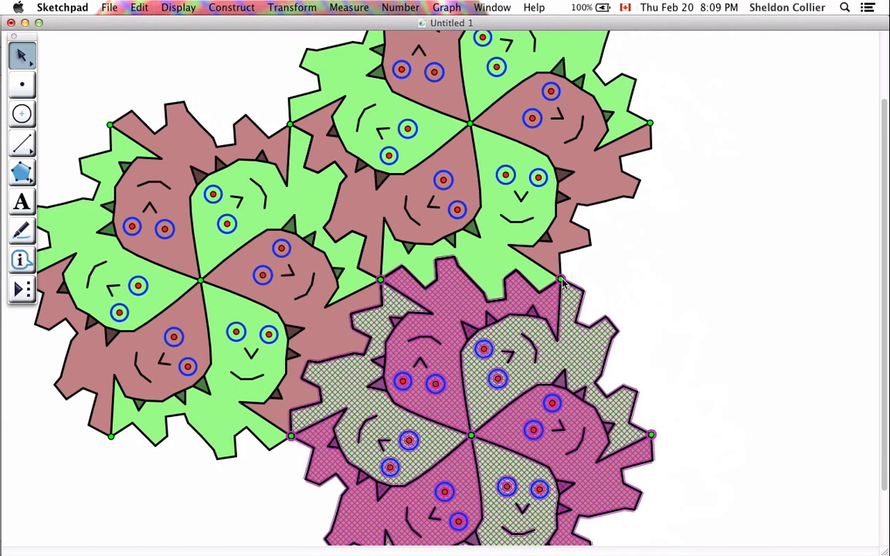
Rotate the newest ring copy by 120° about the original ring's lower-right corner point, and its resulting copy by 120° about the rightmost one
left_click(272, 11)
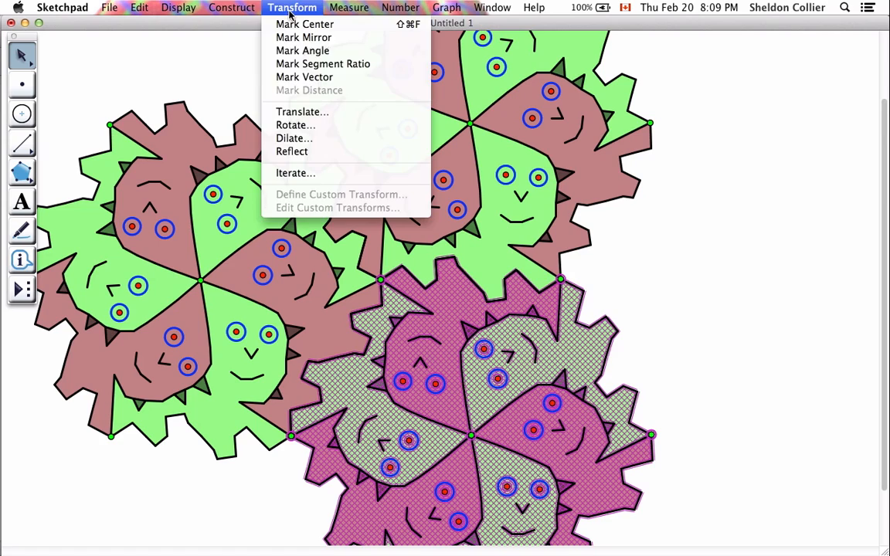
left_click(294, 125)
left_click(683, 285)
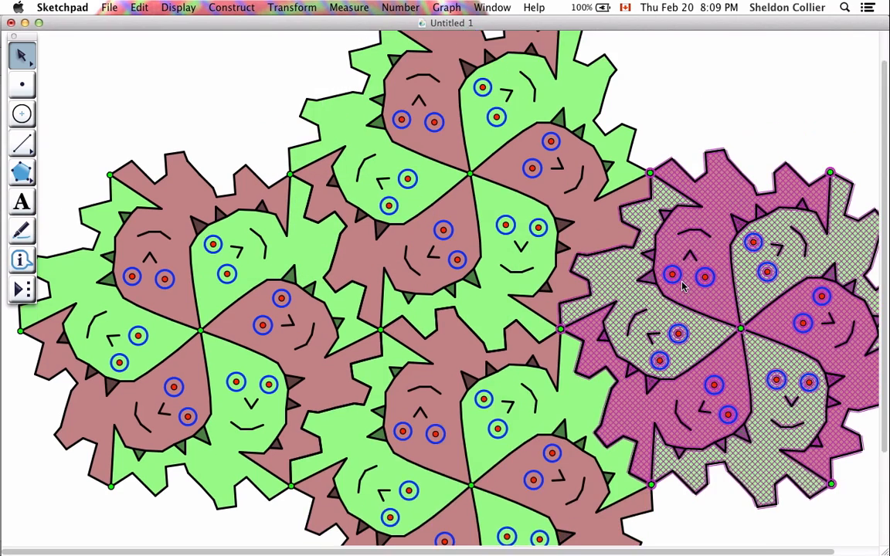
scroll(664, 292, "up", 5)
double_click(647, 296)
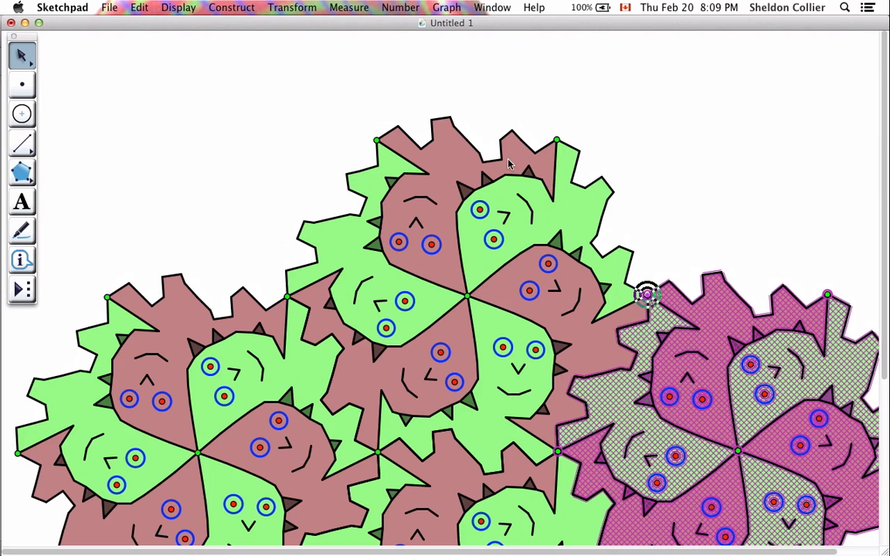
left_click(265, 8)
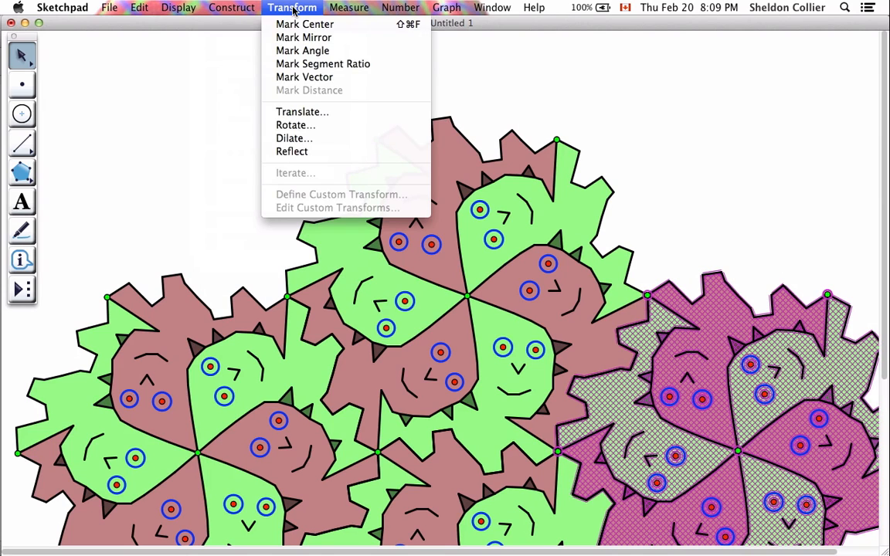
left_click(301, 126)
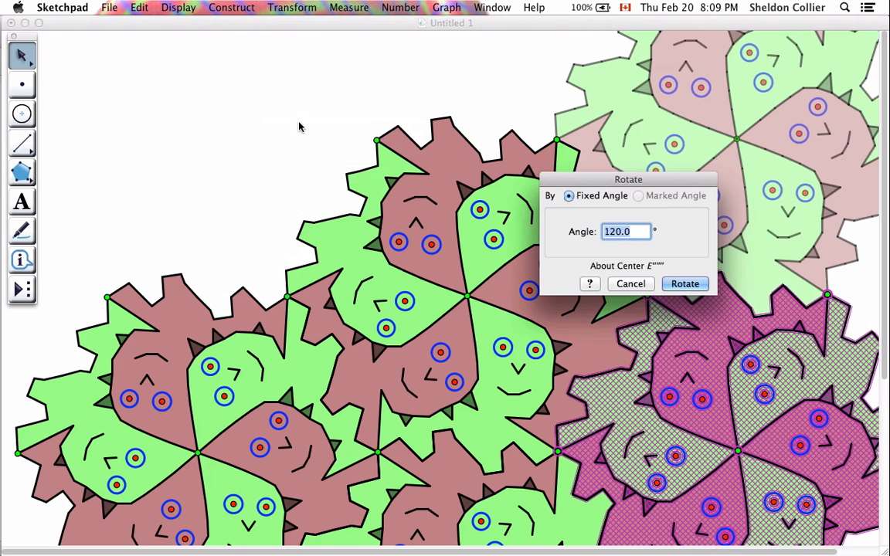
left_click(684, 285)
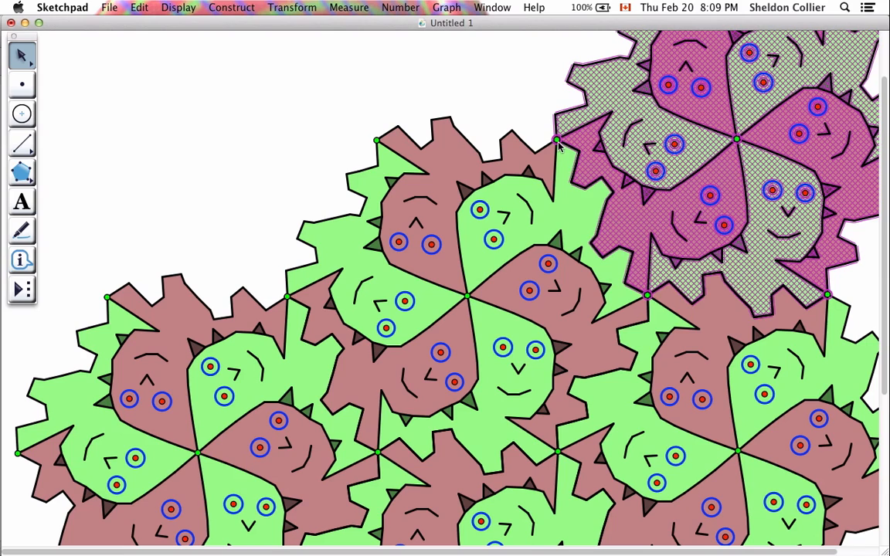
Continue around the original ring with 120° rotations of each newest copy about its upper-right and upper-left corner points
left_click(286, 8)
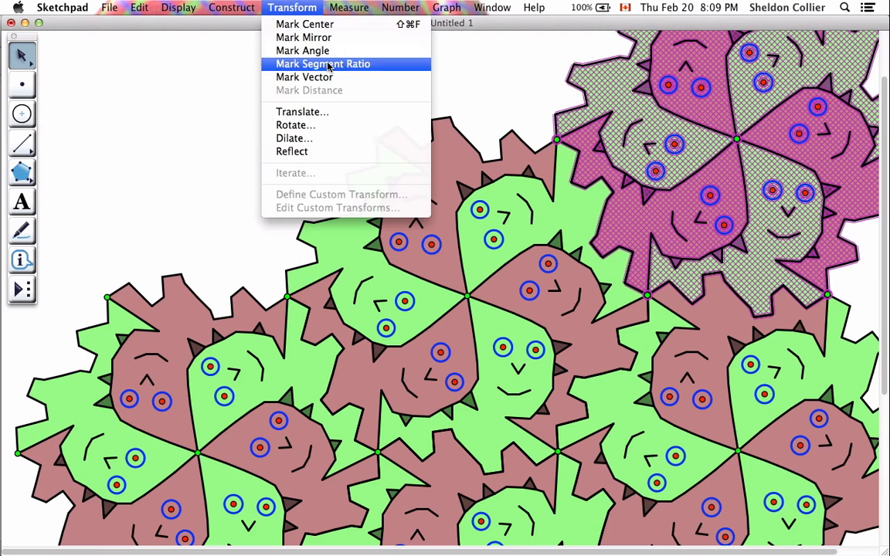
left_click(342, 124)
left_click(683, 284)
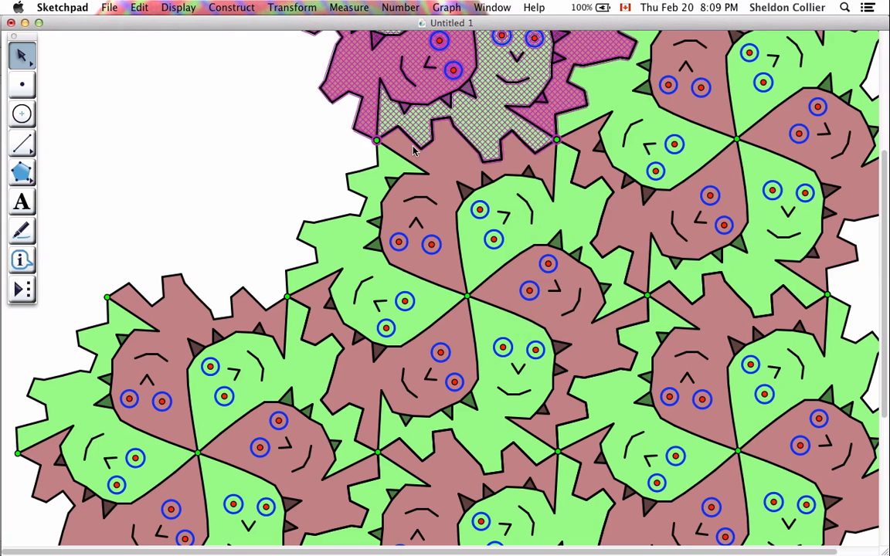
left_click(289, 8)
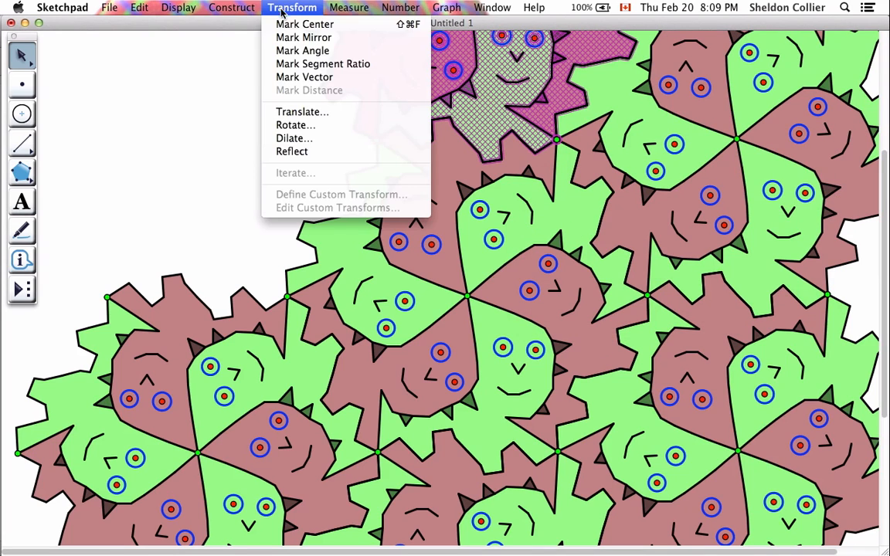
left_click(302, 126)
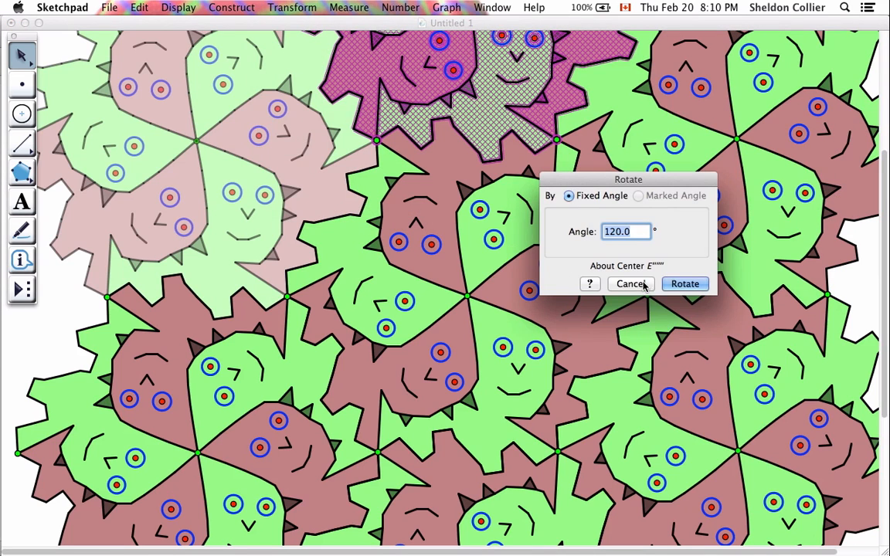
left_click(684, 285)
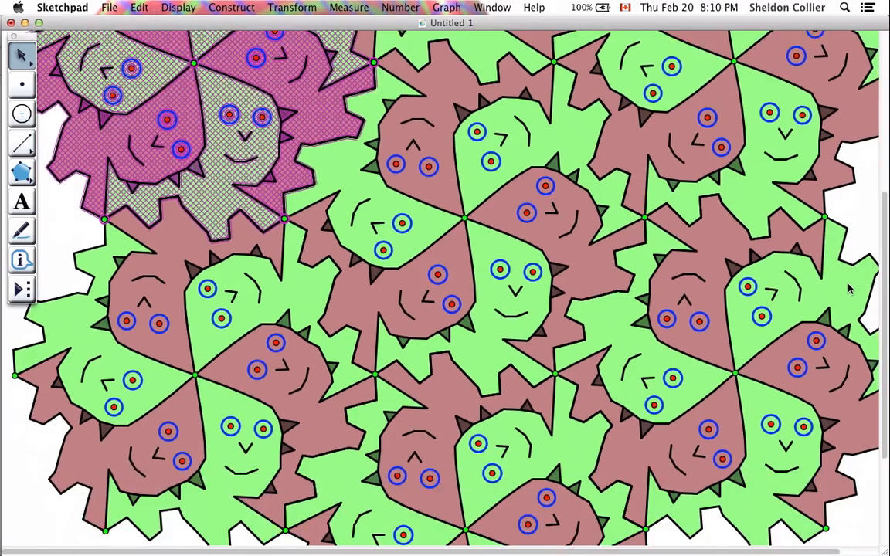